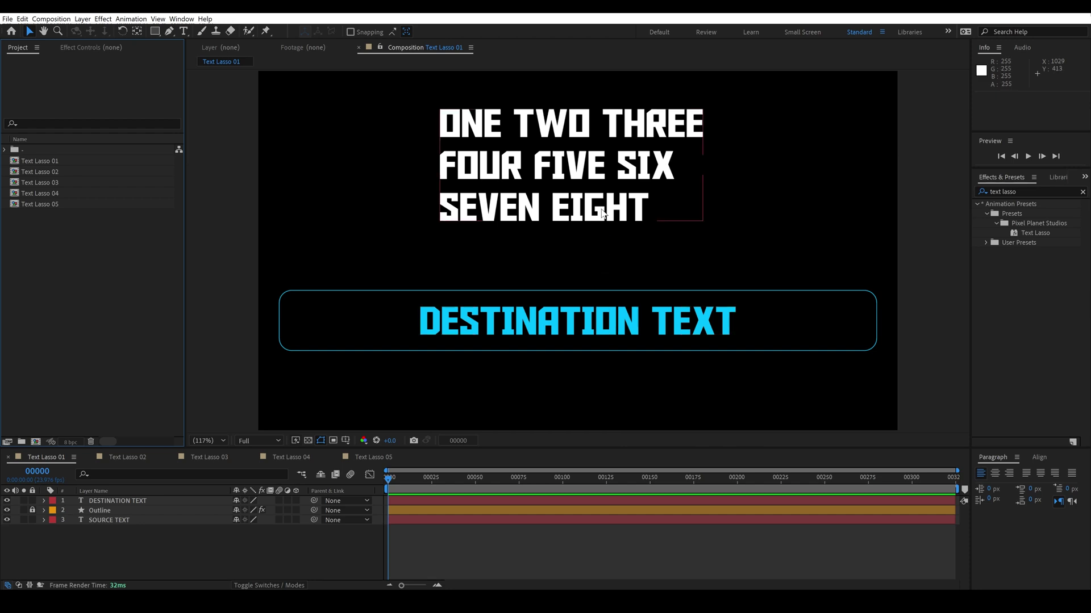
Step: Apply Text Lasso to DESTINATION TEXT and review its source layer, override and Separate (Word) options
click(583, 329)
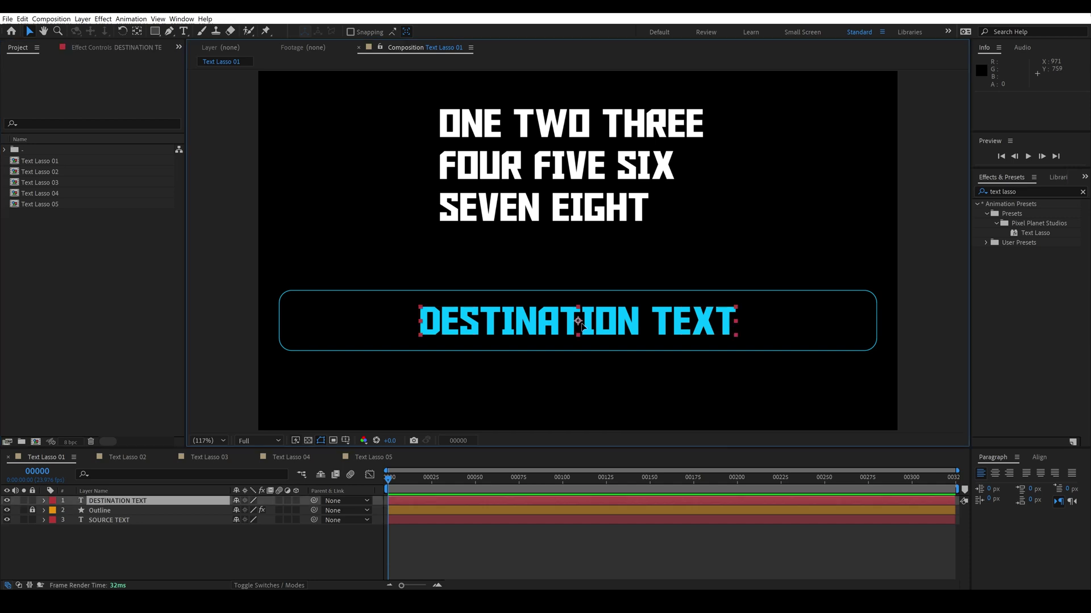
drag(1035, 233, 701, 316)
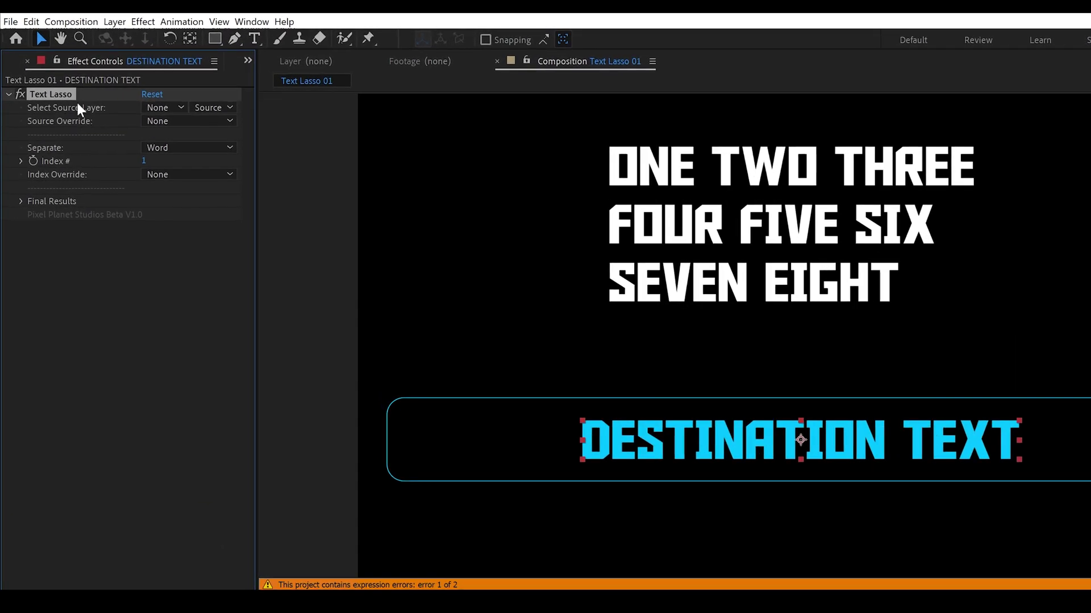
click(157, 112)
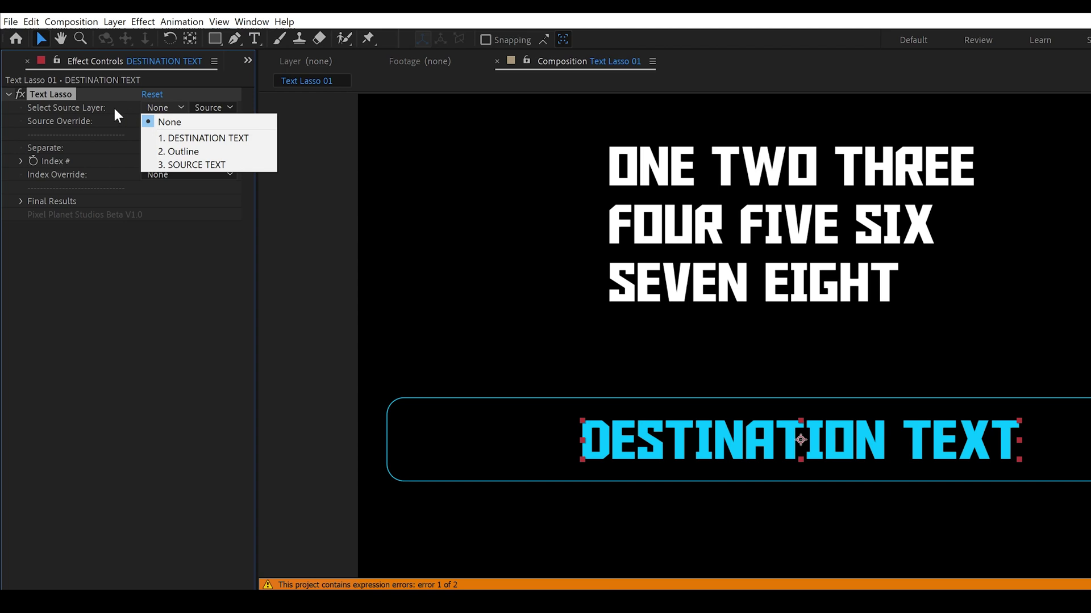
click(166, 121)
click(167, 124)
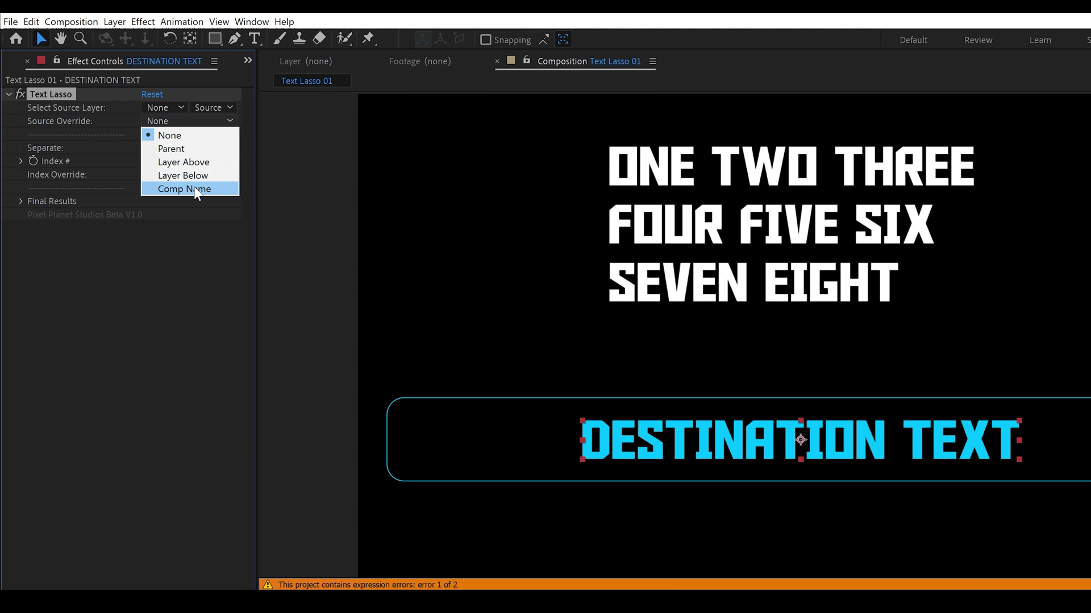
click(115, 146)
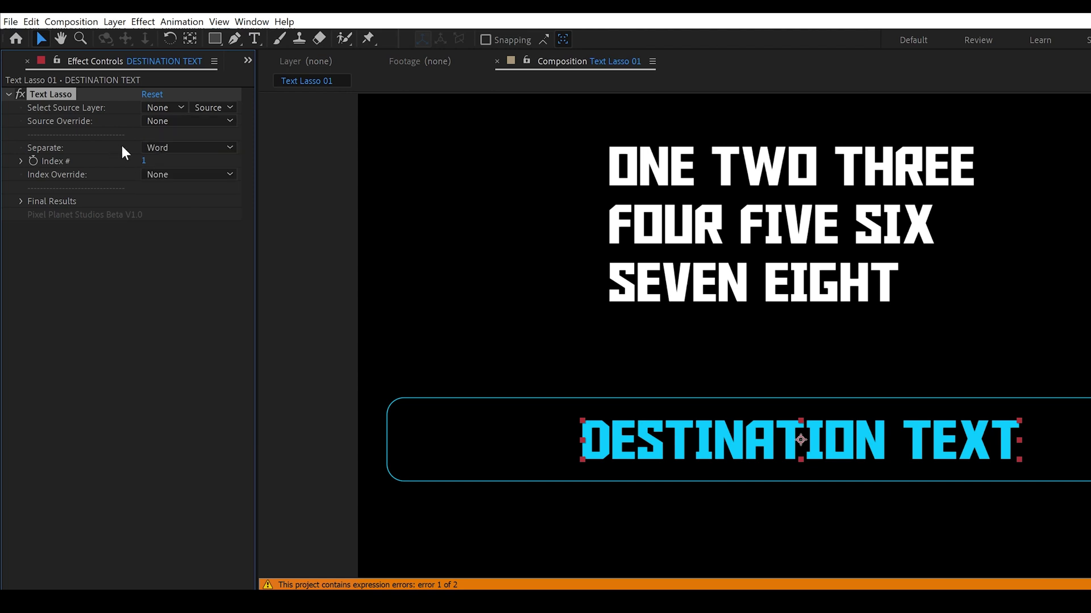
click(220, 149)
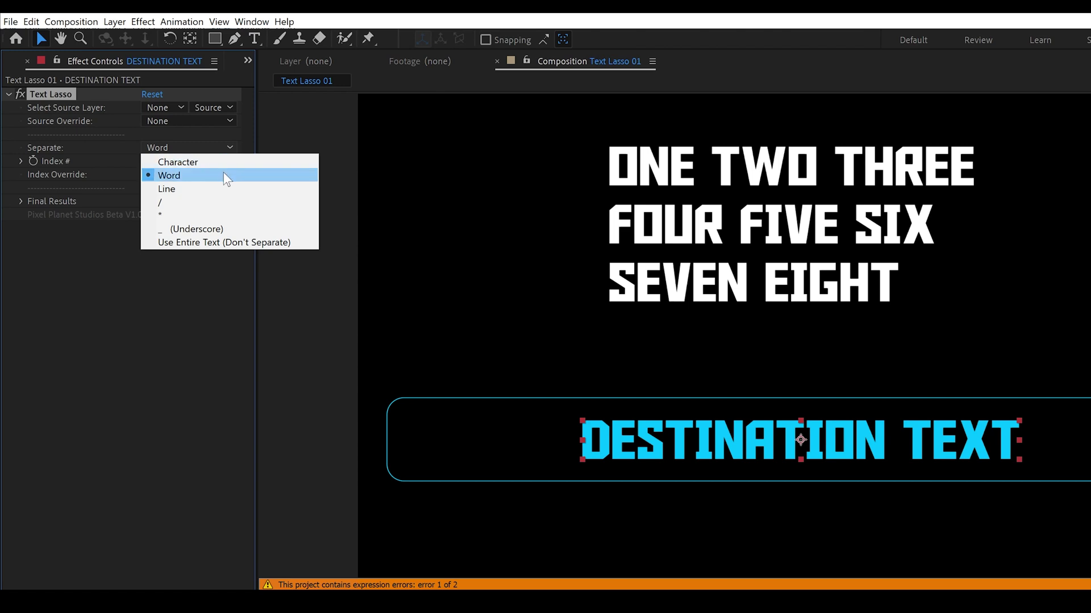
click(240, 247)
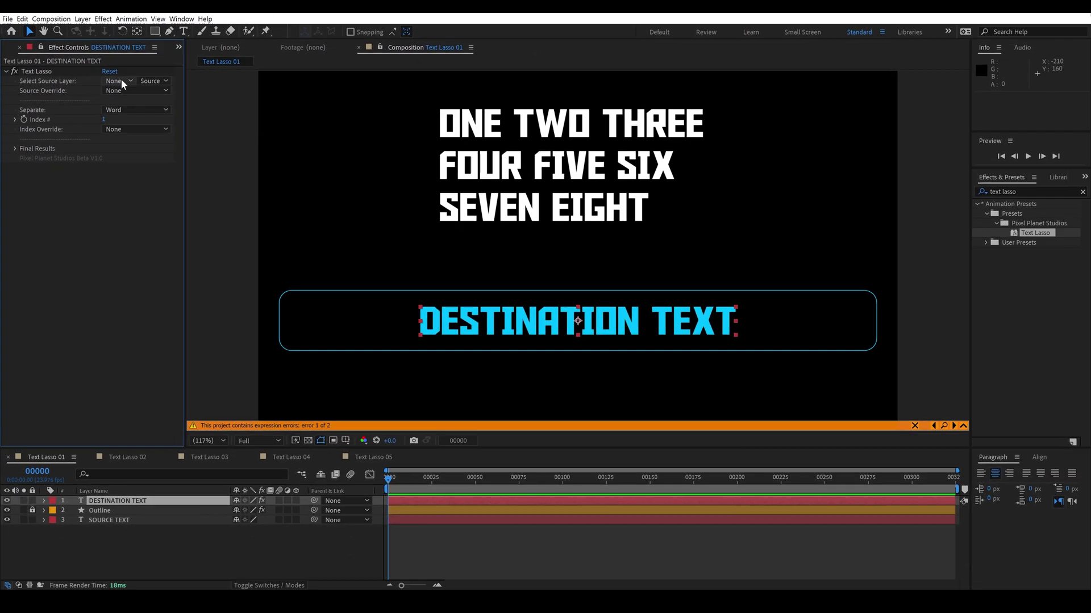
click(169, 110)
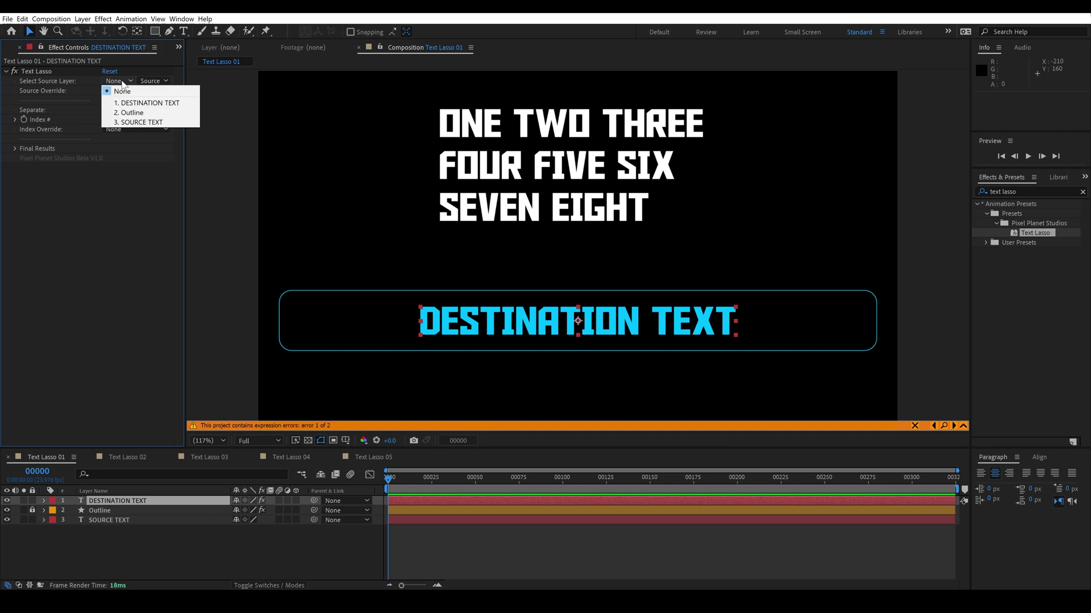
Step: Source the text from 3. SOURCE TEXT, split by Character, and set Index # to 7 to show O
click(134, 123)
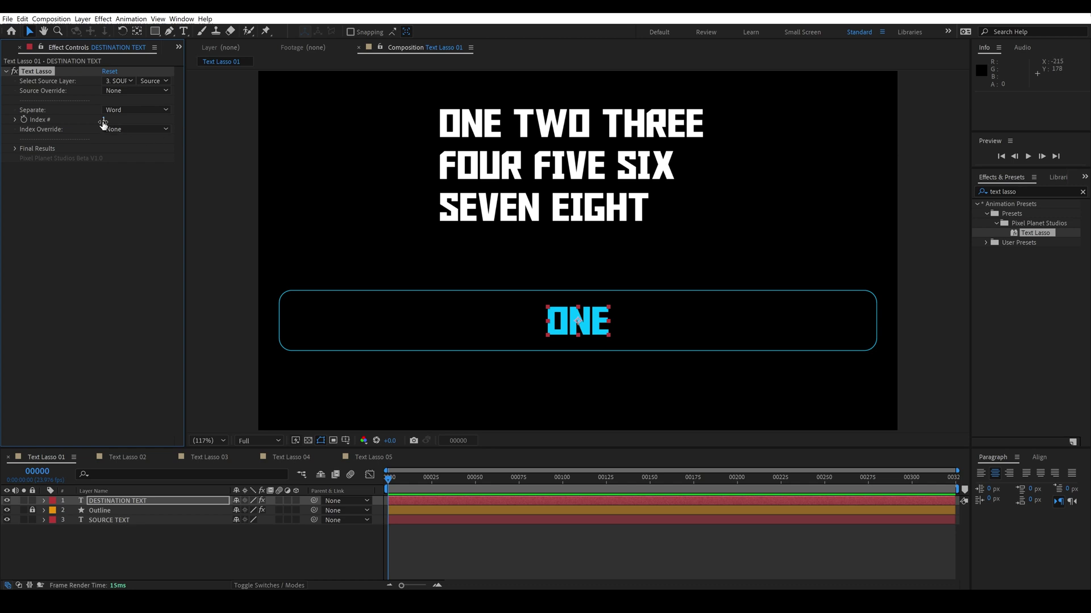
drag(104, 121, 258, 125)
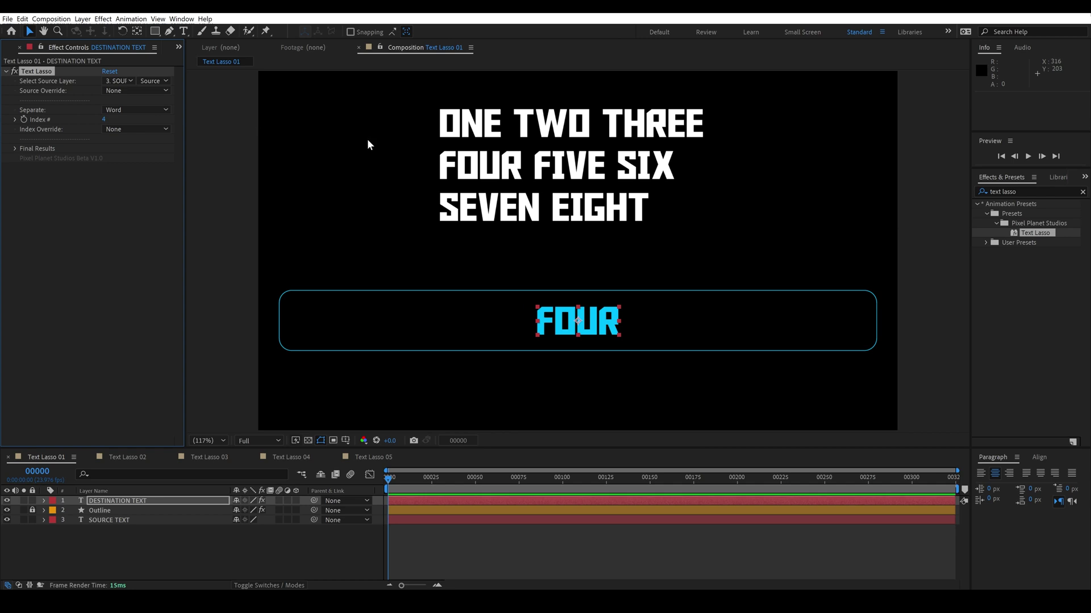
click(158, 111)
click(154, 118)
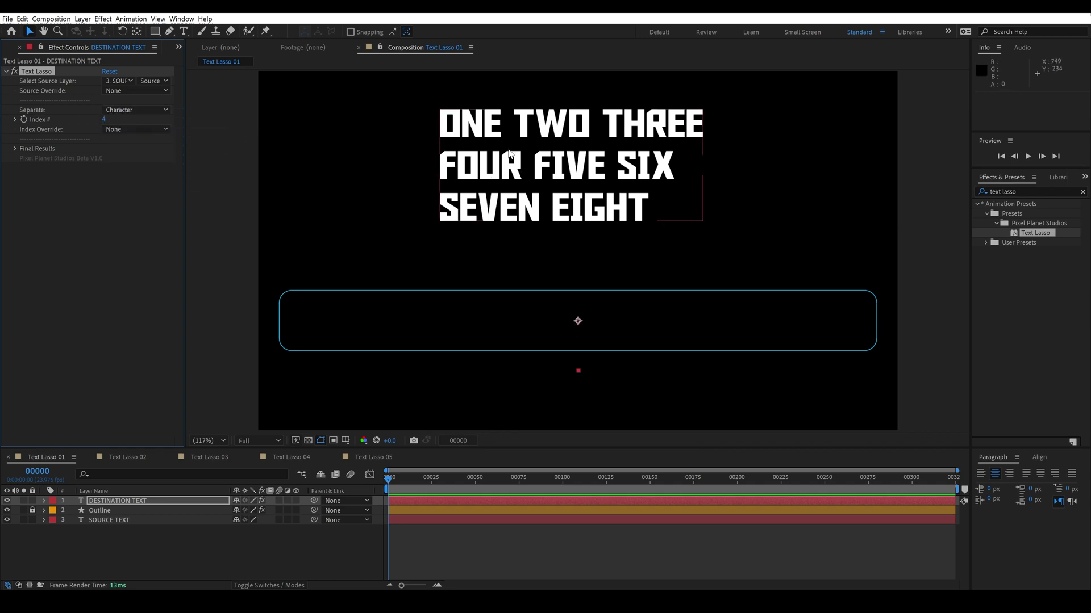
drag(104, 119, 285, 135)
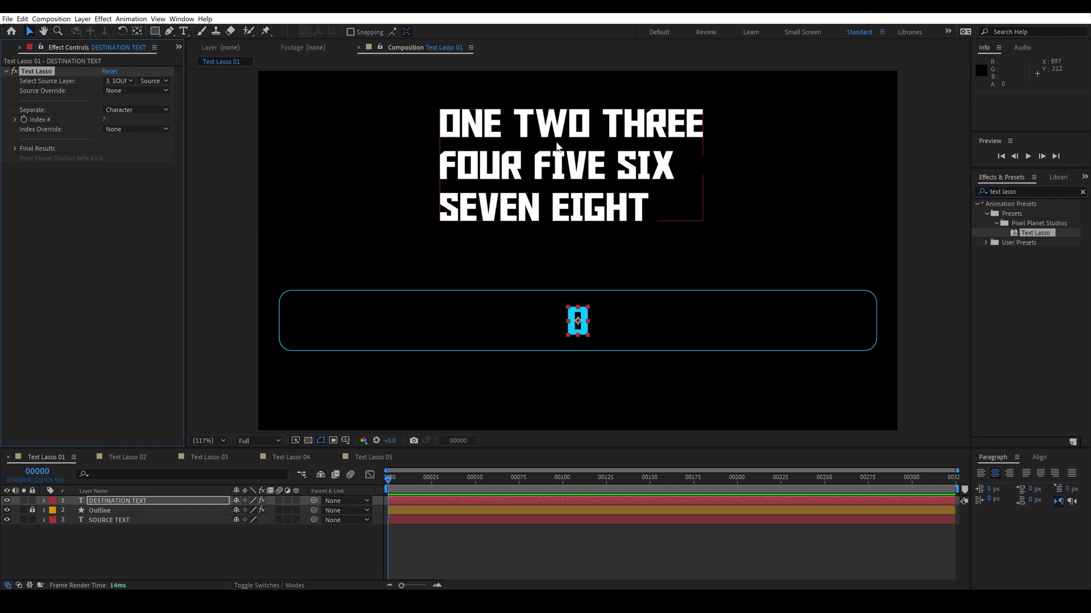
Step: Set Index # to 2, Separate to Line, and Index Override to Use Last Index #
click(103, 118)
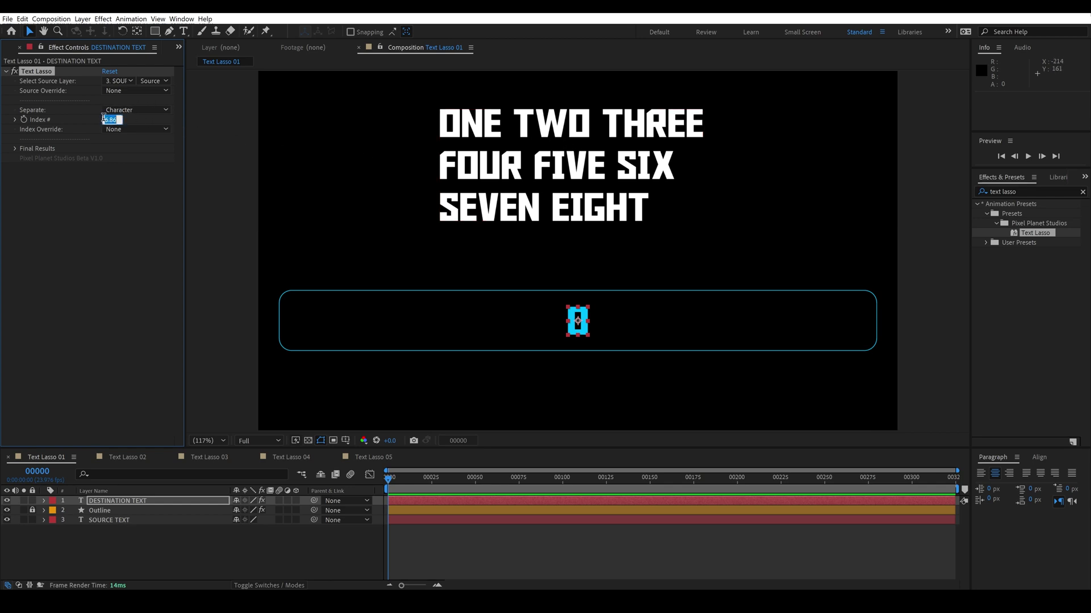
text(2)
key(Return)
click(118, 109)
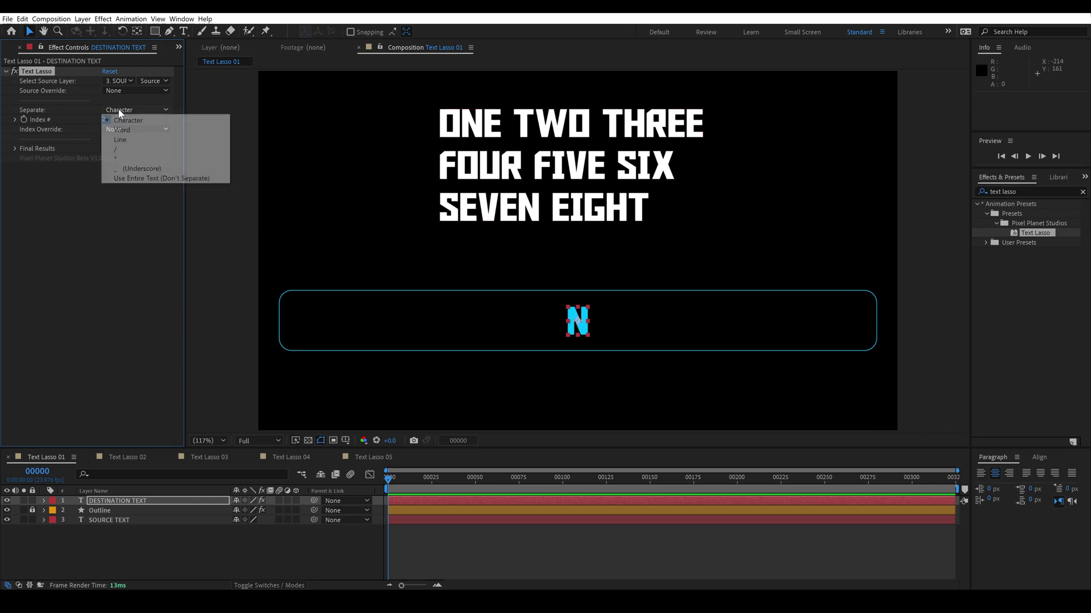
click(121, 139)
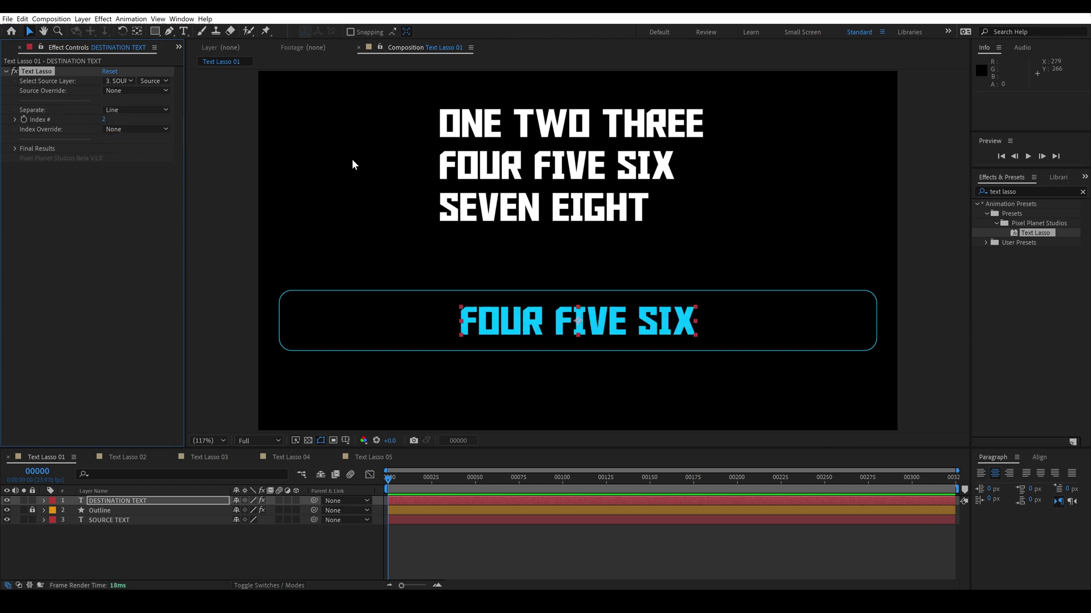
click(139, 130)
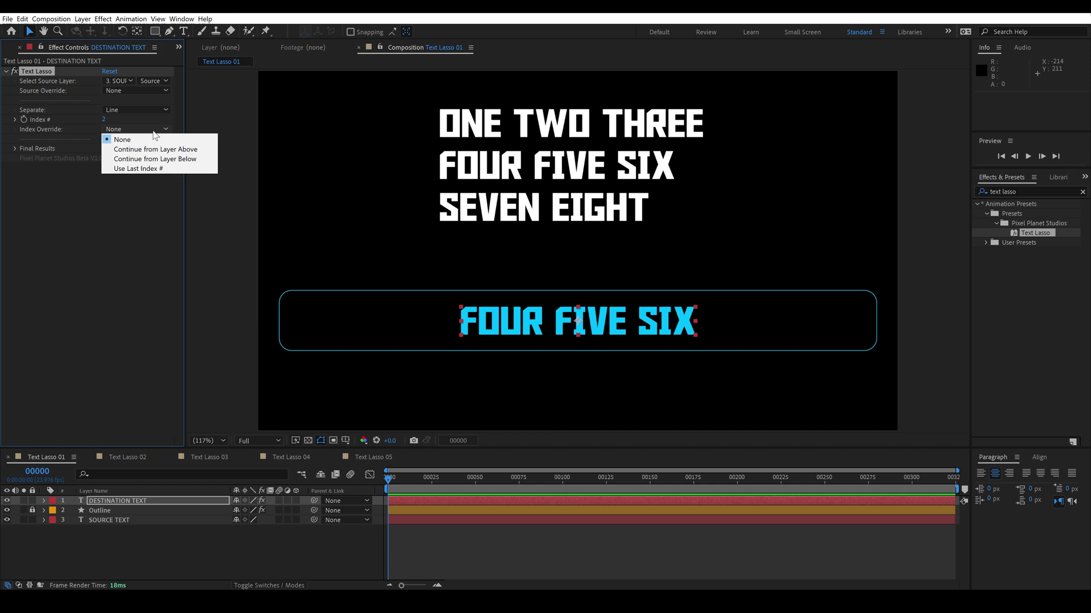
click(160, 168)
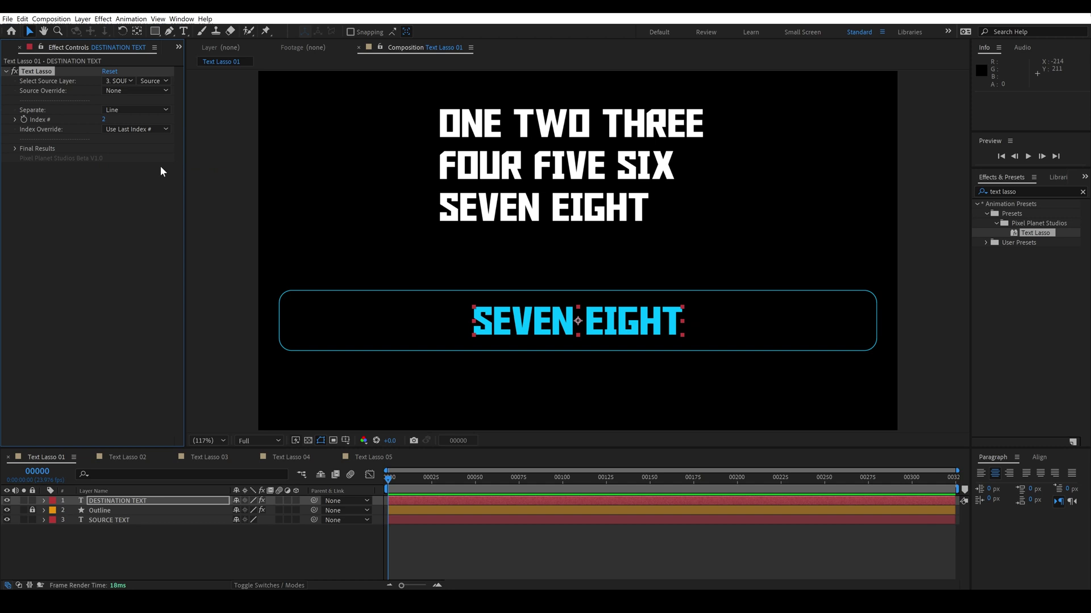
Step: Switch Separate back to Word and turn the last-index override off
click(134, 108)
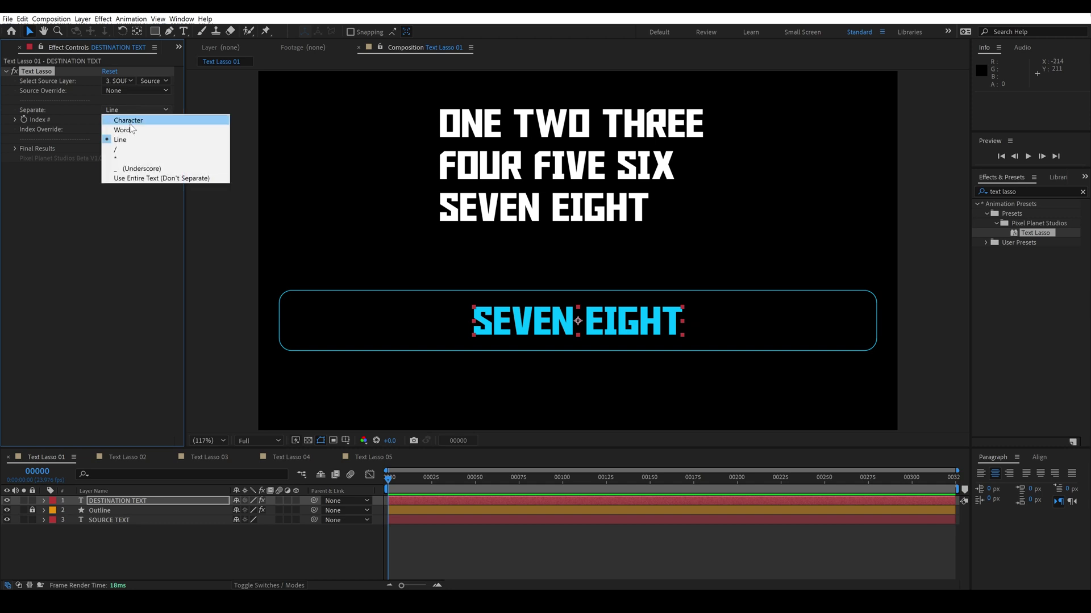
click(111, 122)
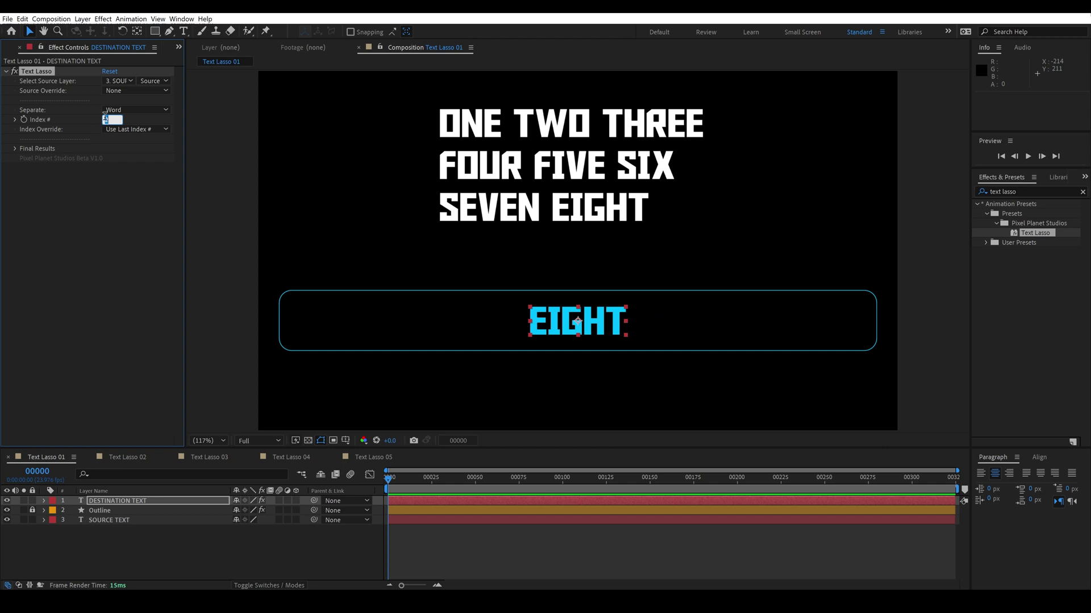
click(122, 131)
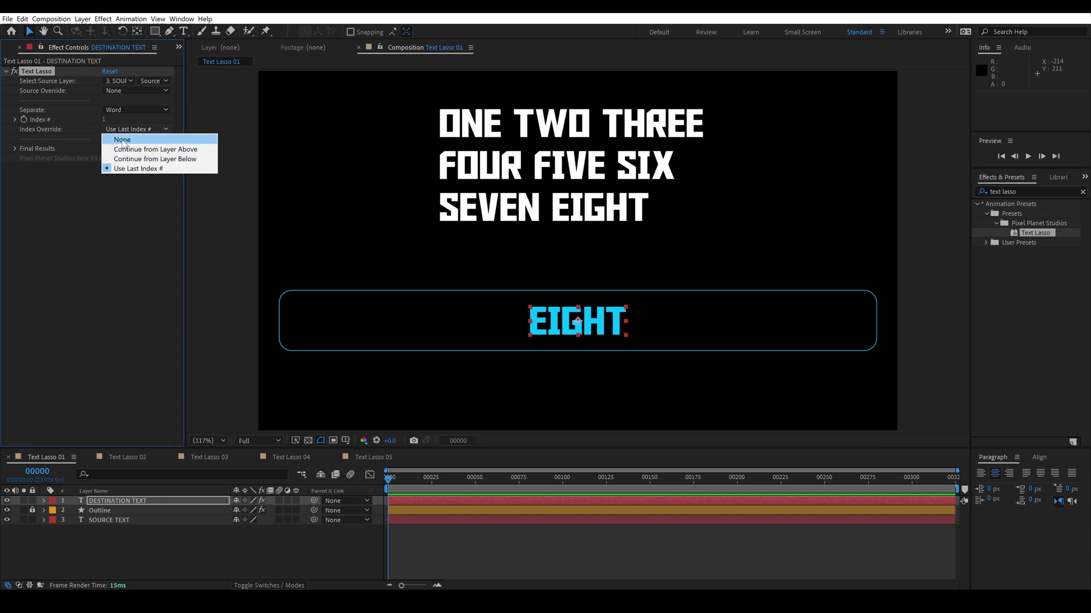
click(123, 140)
Step: Duplicate the destination text, make the copy continue from the layer below, and place TWO right of ONE
click(584, 340)
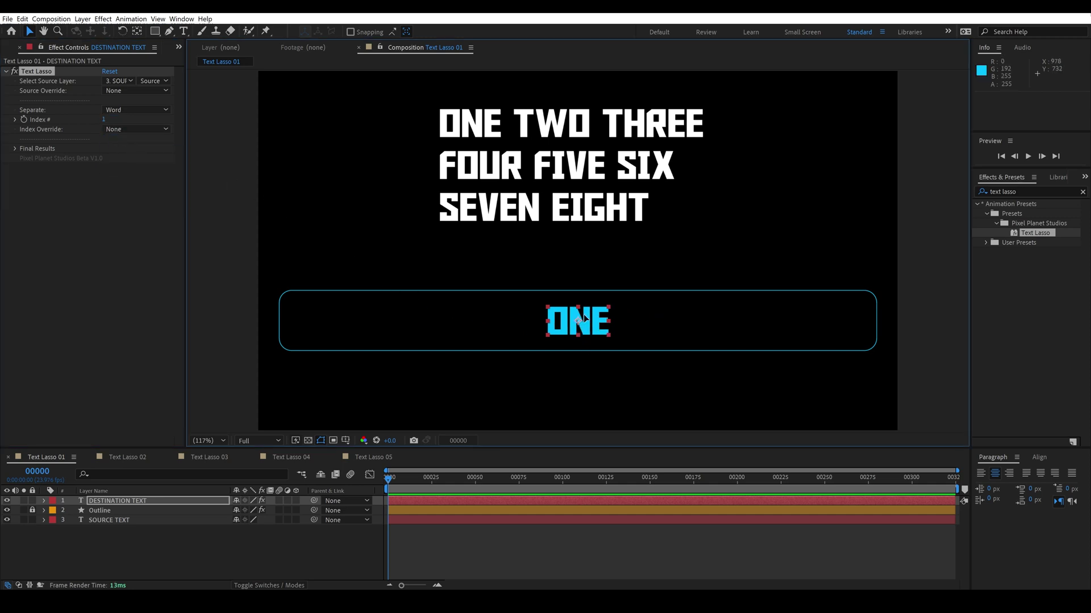
key(ctrl+d)
click(114, 130)
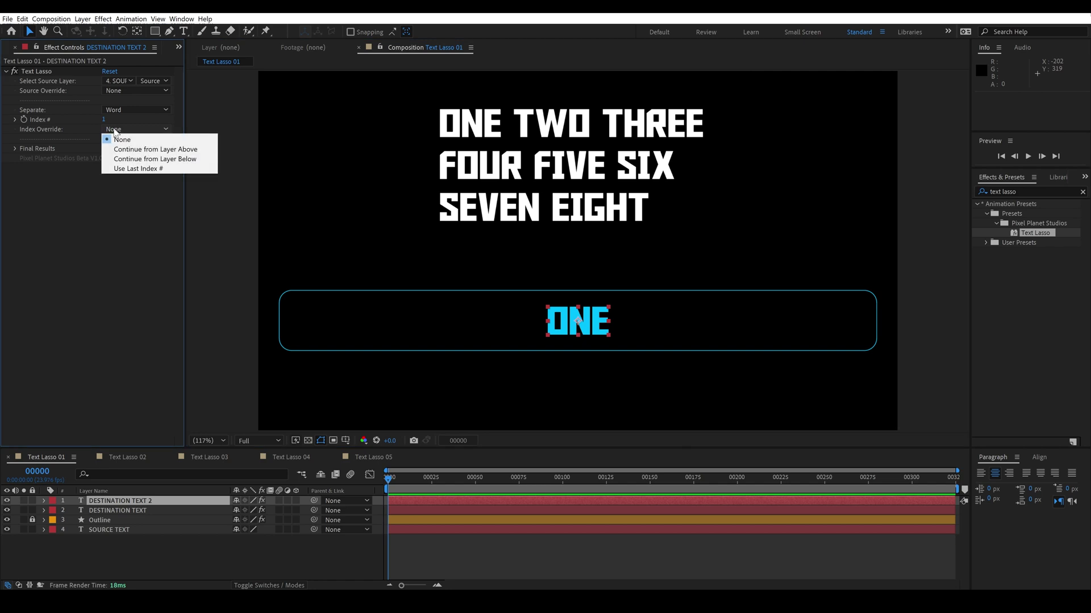
click(130, 160)
drag(599, 329, 741, 328)
Step: Add THREE and FOUR word copies in line, shift the row left, and open Text Lasso 02
key(ctrl+d)
drag(528, 347, 806, 307)
drag(569, 334, 384, 334)
click(585, 324)
key(ctrl+d)
drag(585, 323, 685, 326)
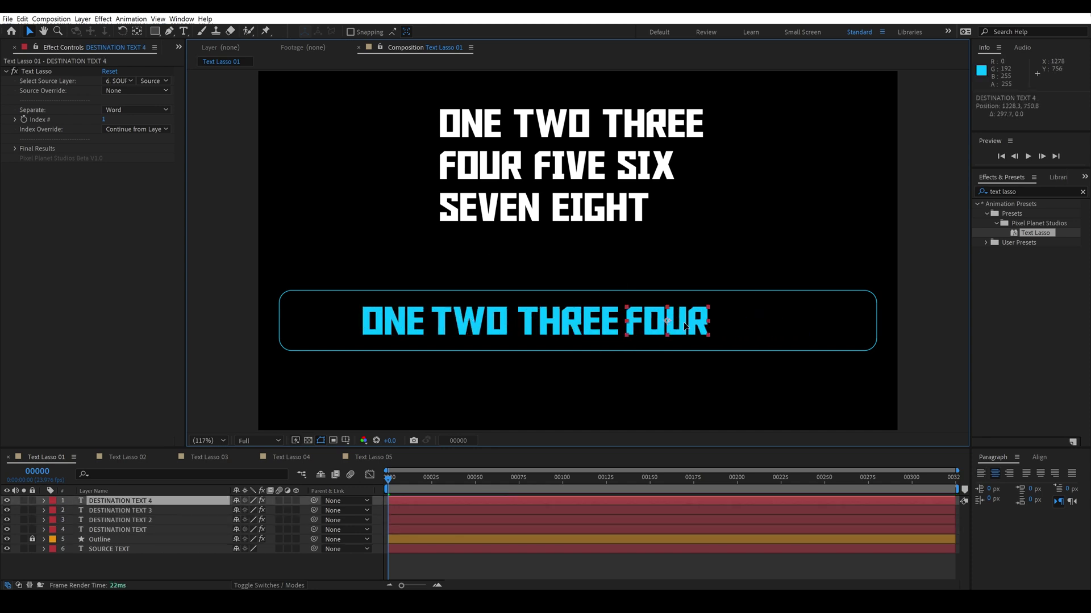
click(13, 148)
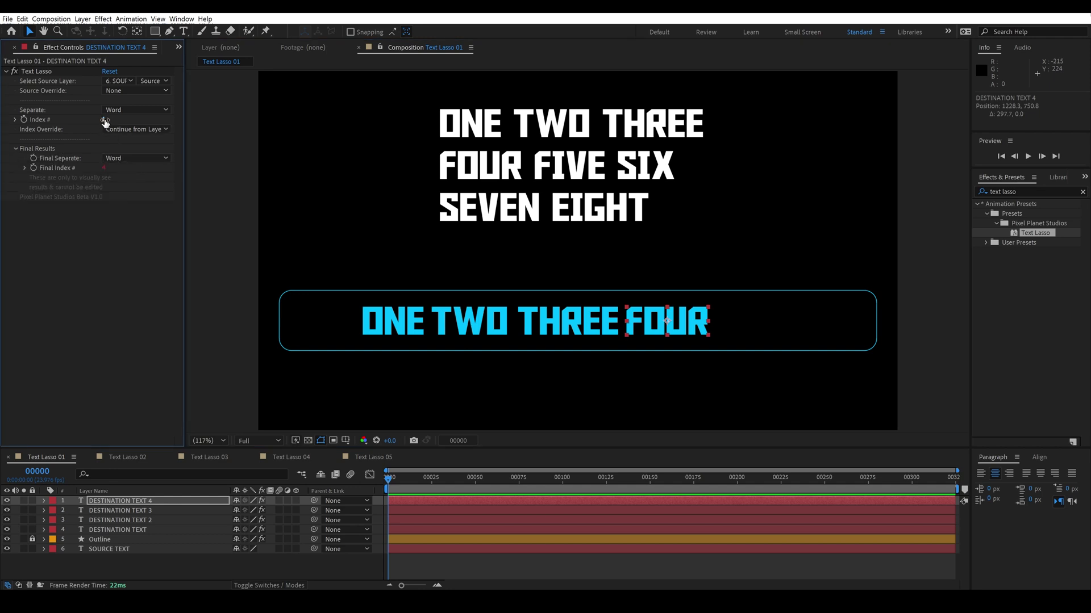
click(138, 460)
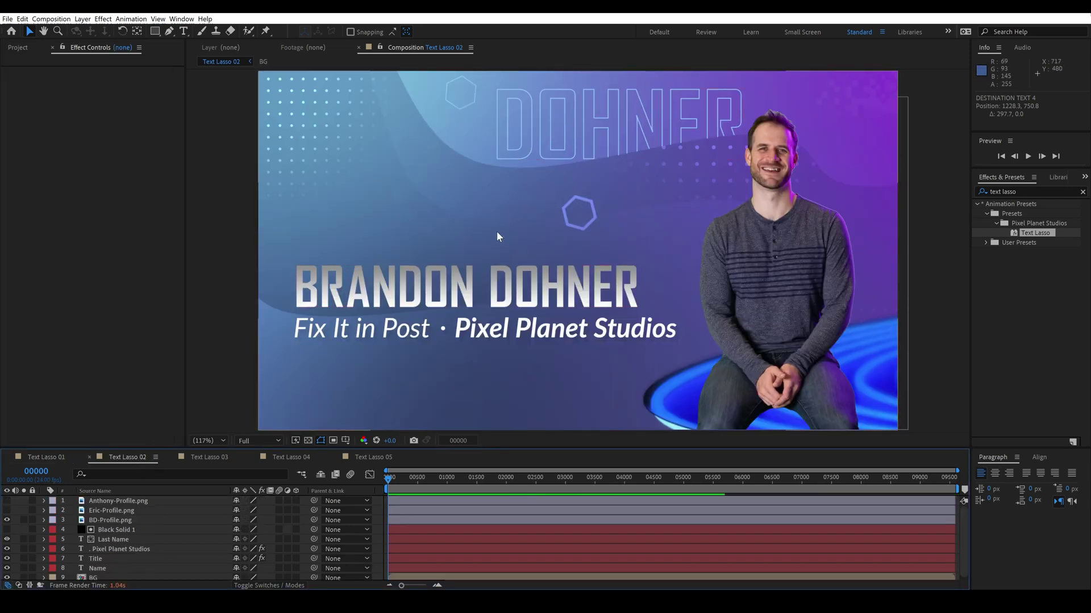
Step: Apply Text Lasso to Last Name sourcing word 2 of 8. Name, then type a middle name into the name
drag(1047, 234, 569, 135)
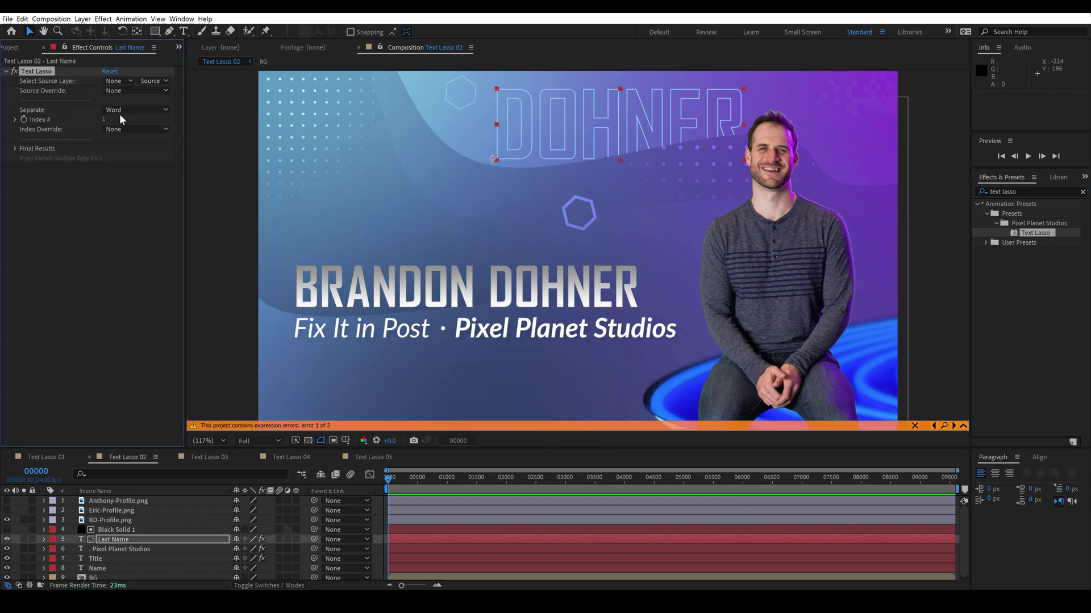
click(113, 80)
click(129, 171)
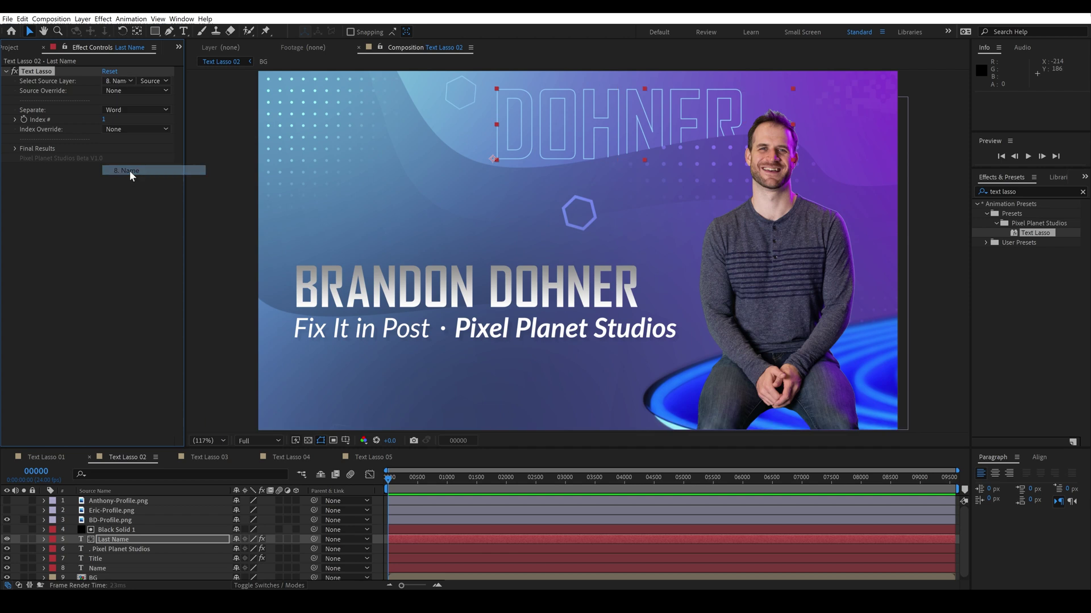
drag(105, 120, 128, 122)
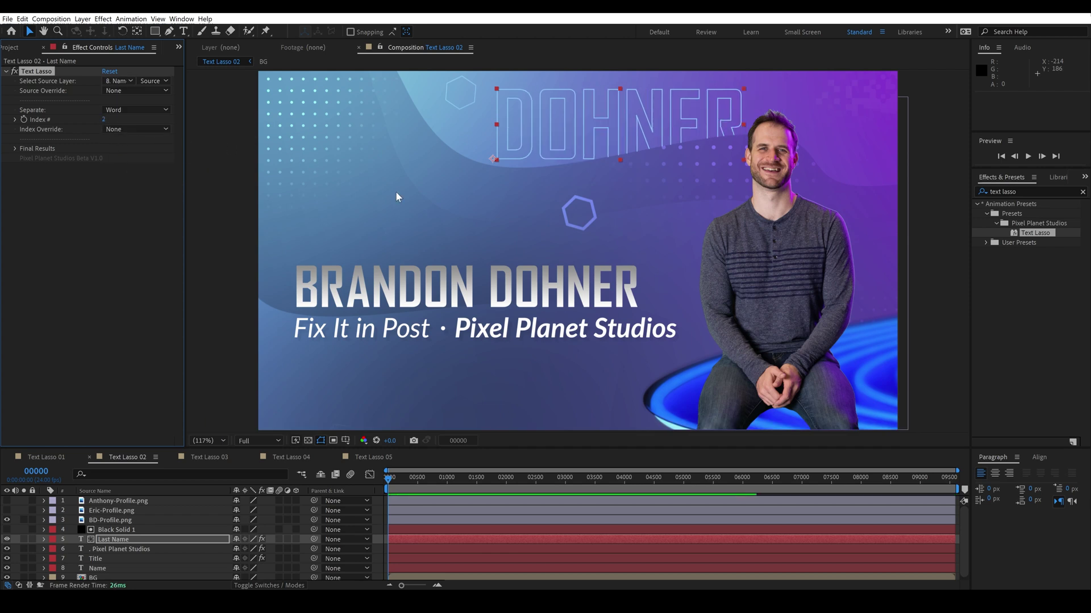
double_click(481, 285)
text(TYLER)
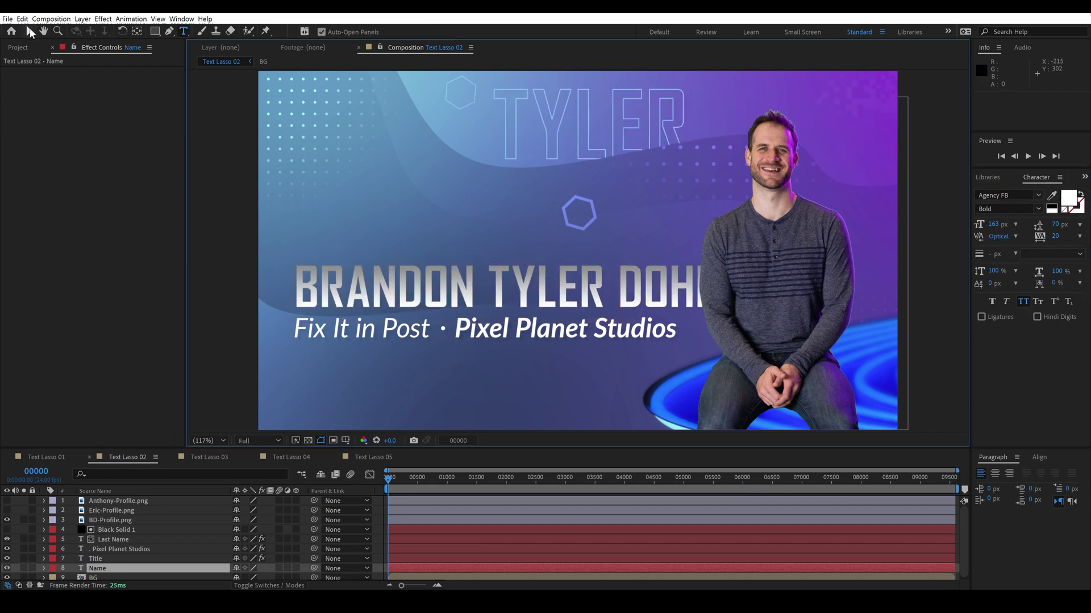
Step: Set the outline surname layer's Index Override to Use Last Index #
click(31, 32)
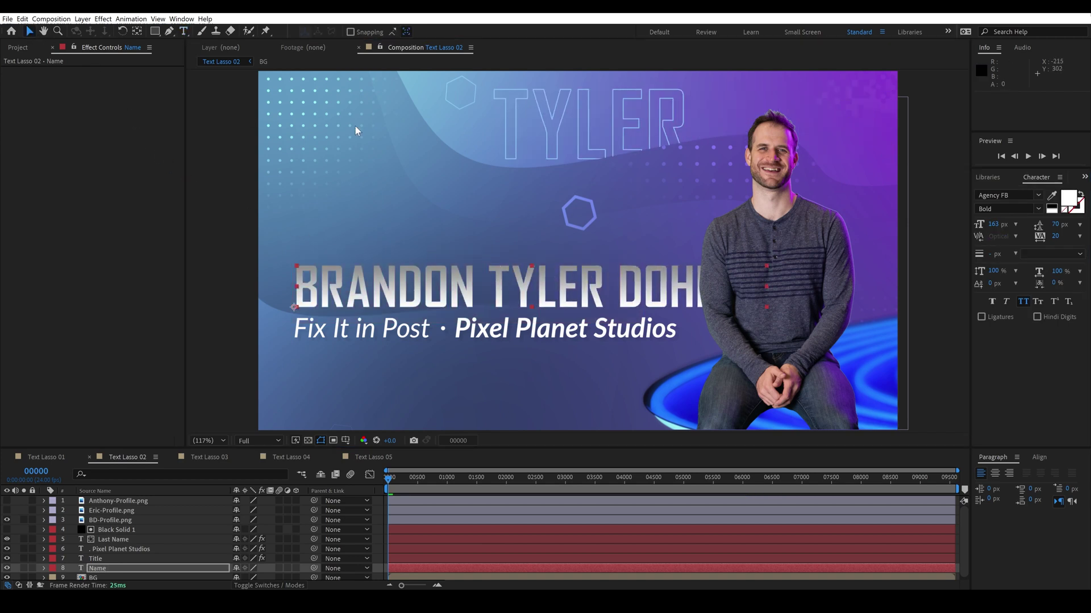
click(553, 143)
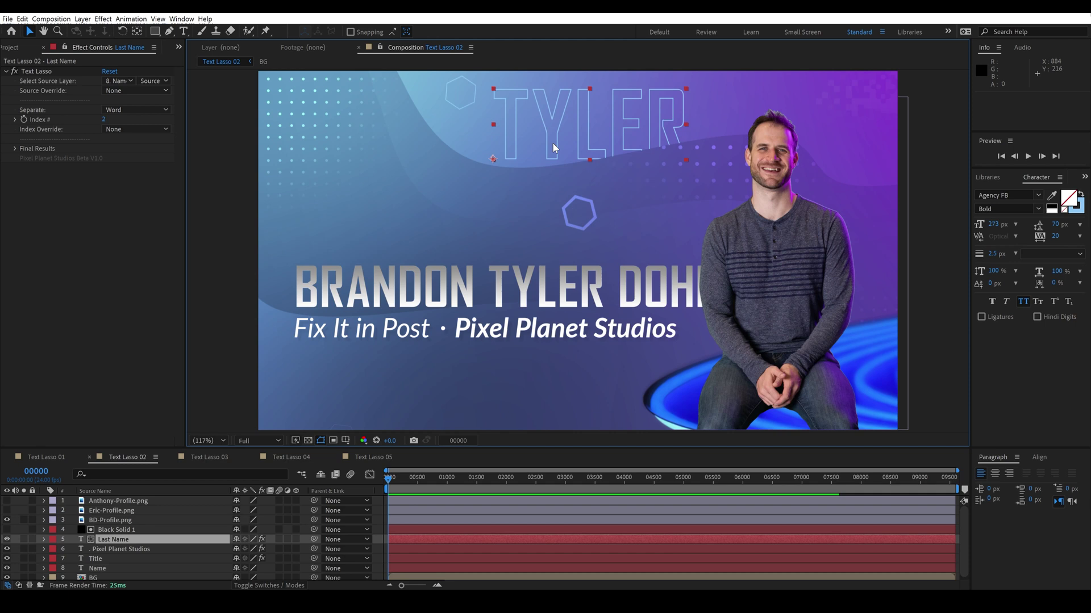
click(136, 129)
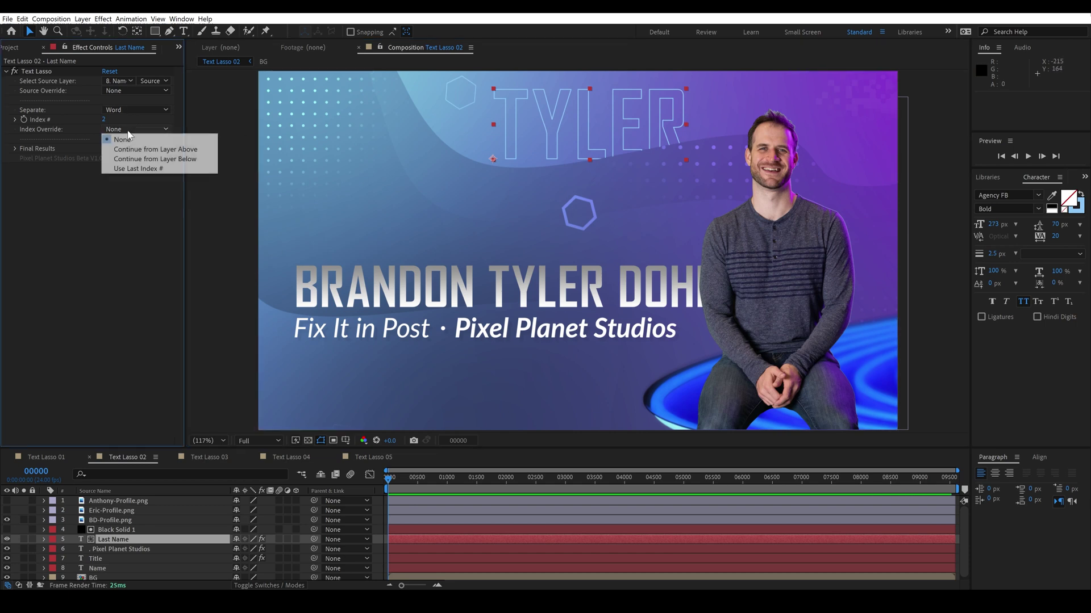
click(137, 173)
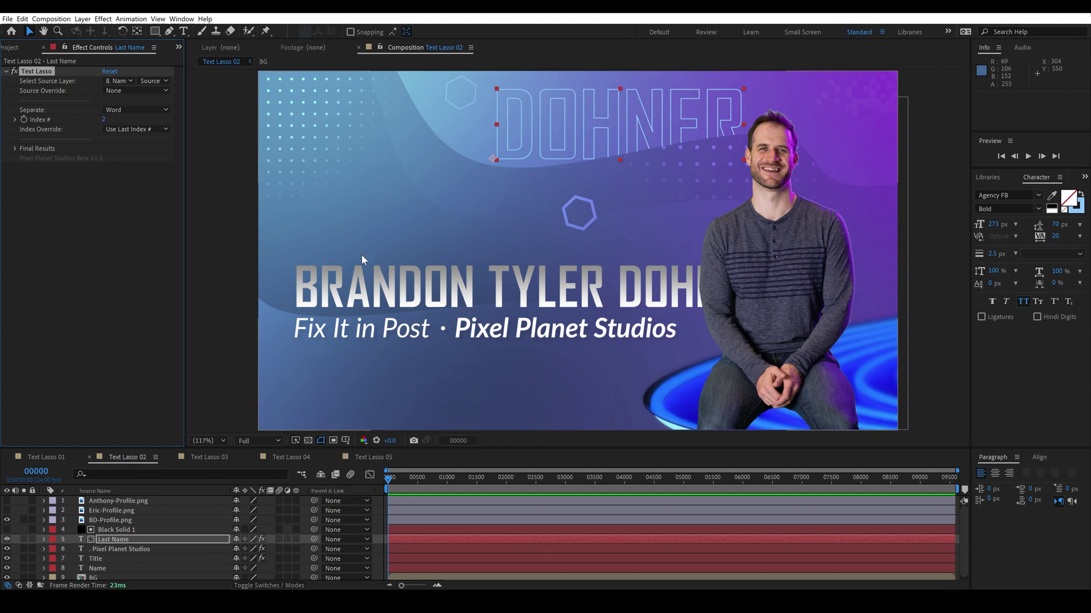
Step: Replace the name with another person's full name, swap the profile photo, and open Text Lasso 03
double_click(391, 279)
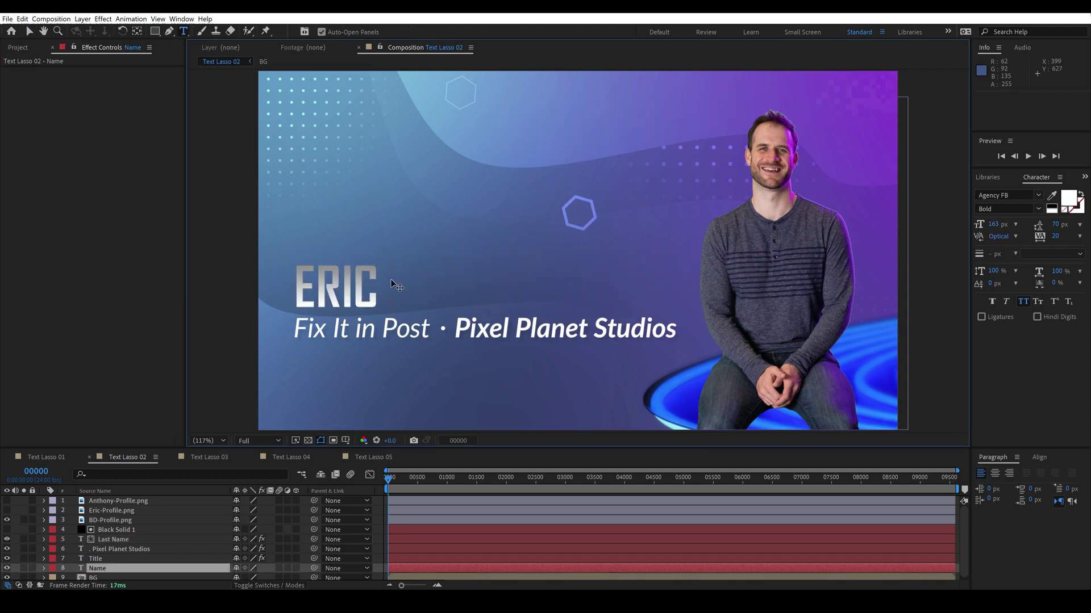
click(7, 510)
click(7, 520)
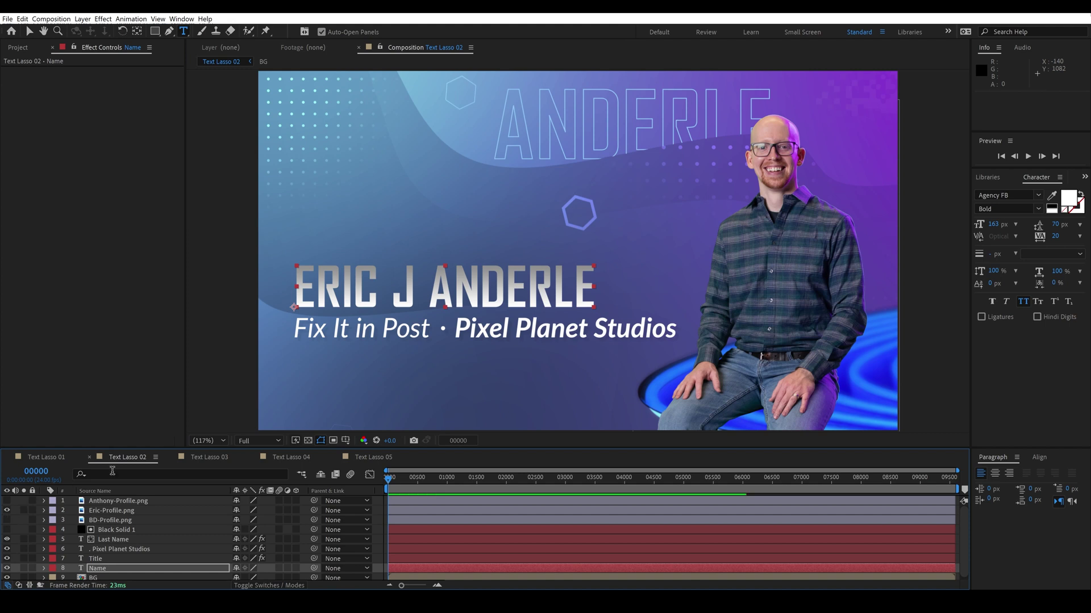
click(208, 458)
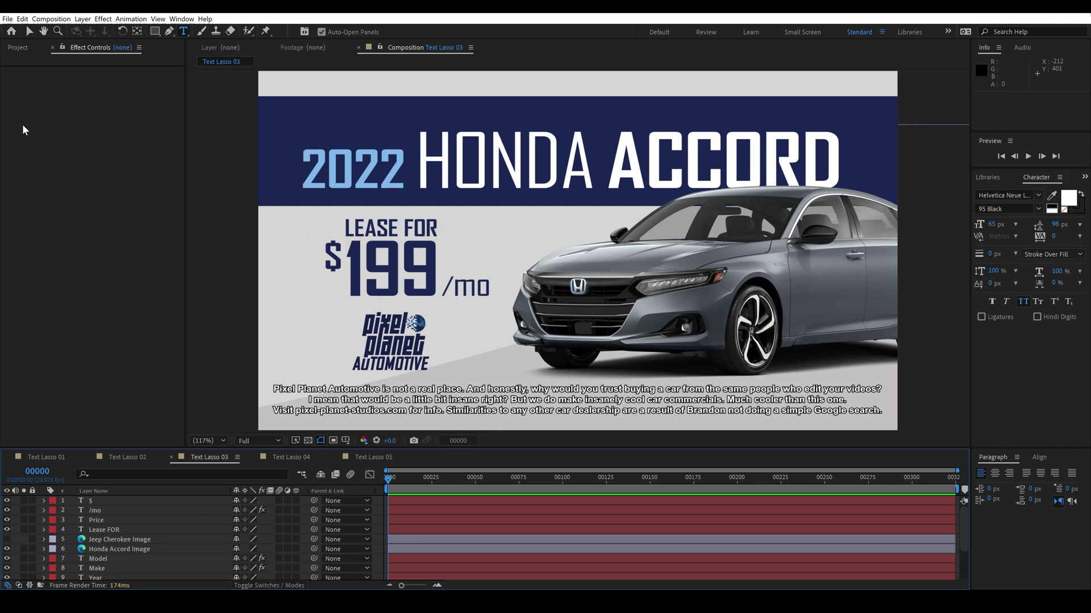
Step: Duplicate Text Lasso 03 in the Project panel and rename the copy 2022_Honda_Accord_199
key(ctrl+0)
click(42, 186)
key(ctrl+d)
key(Return)
text(2022)
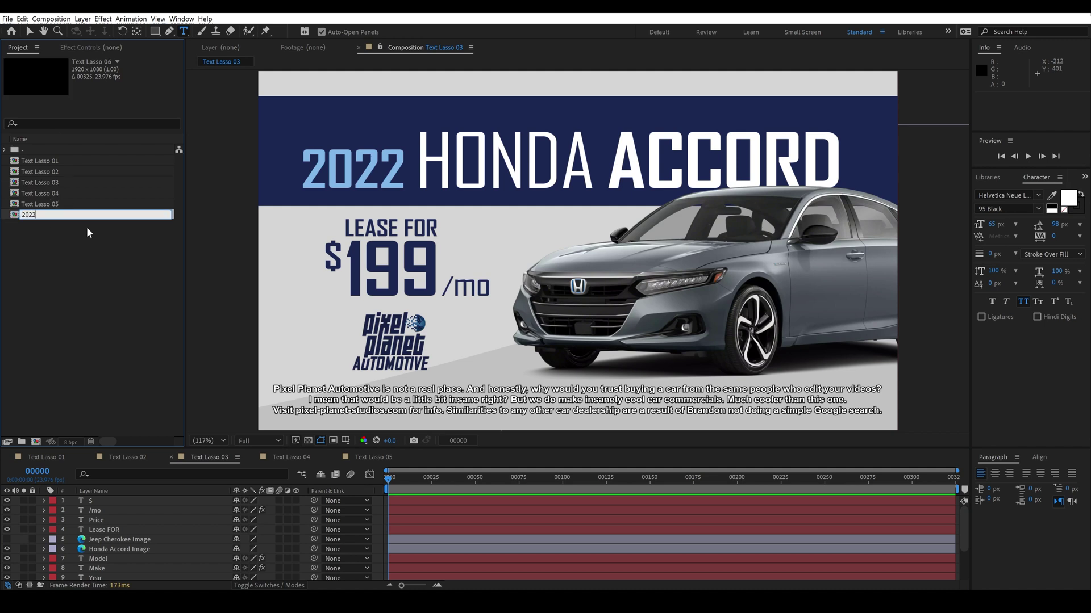
text(_Honda_Accord_)
key(Return)
Step: Open 2022_Honda_Accord_199 and apply Text Lasso to the Year, Make, Model and Price layers
key(v)
double_click(59, 161)
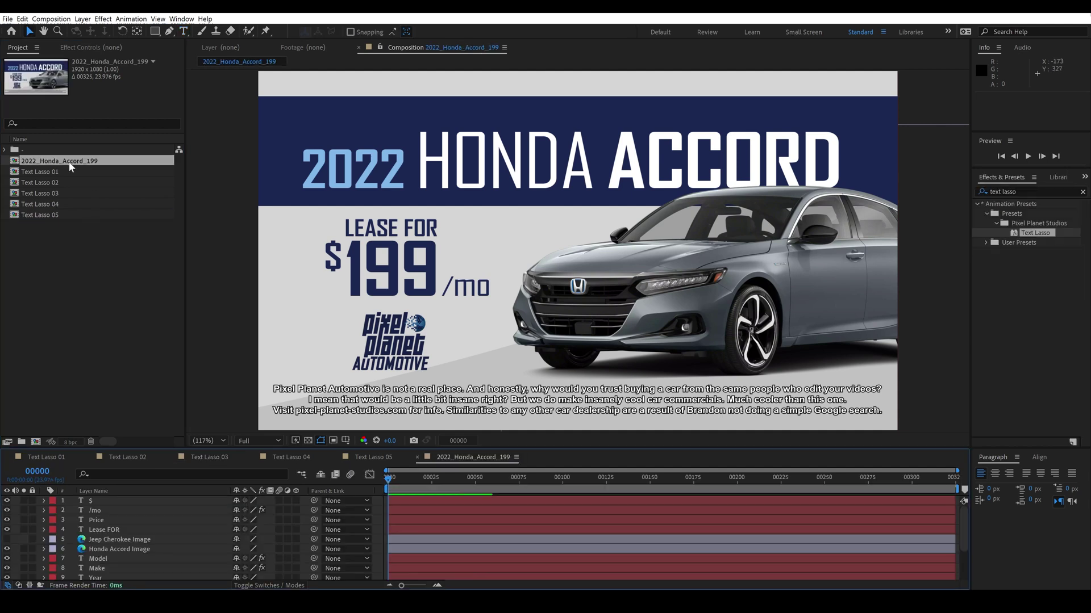
click(95, 578)
ctrl+click(96, 568)
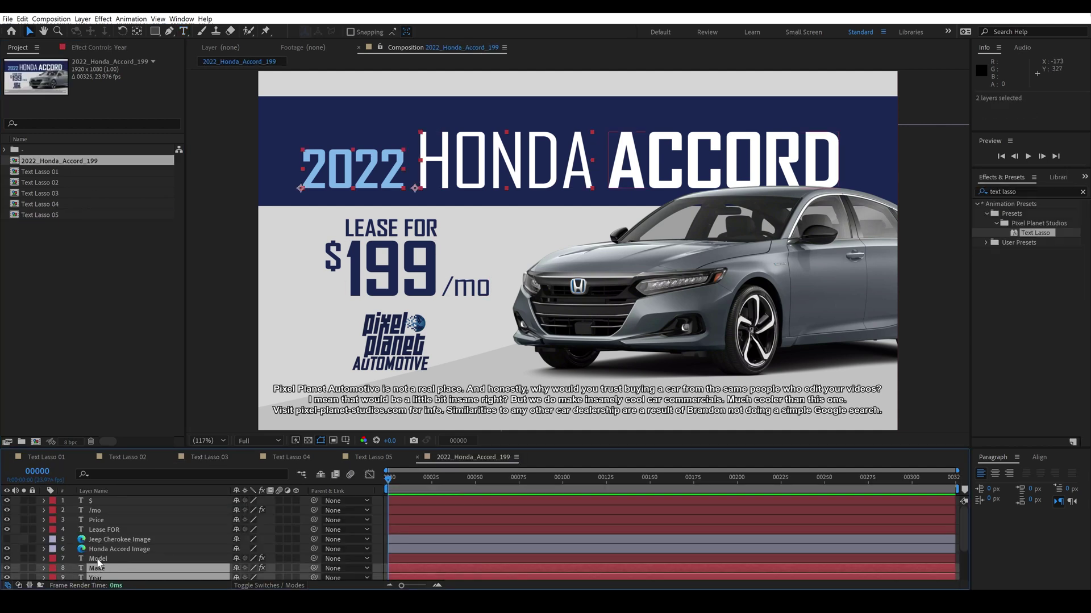
ctrl+click(97, 559)
ctrl+click(97, 522)
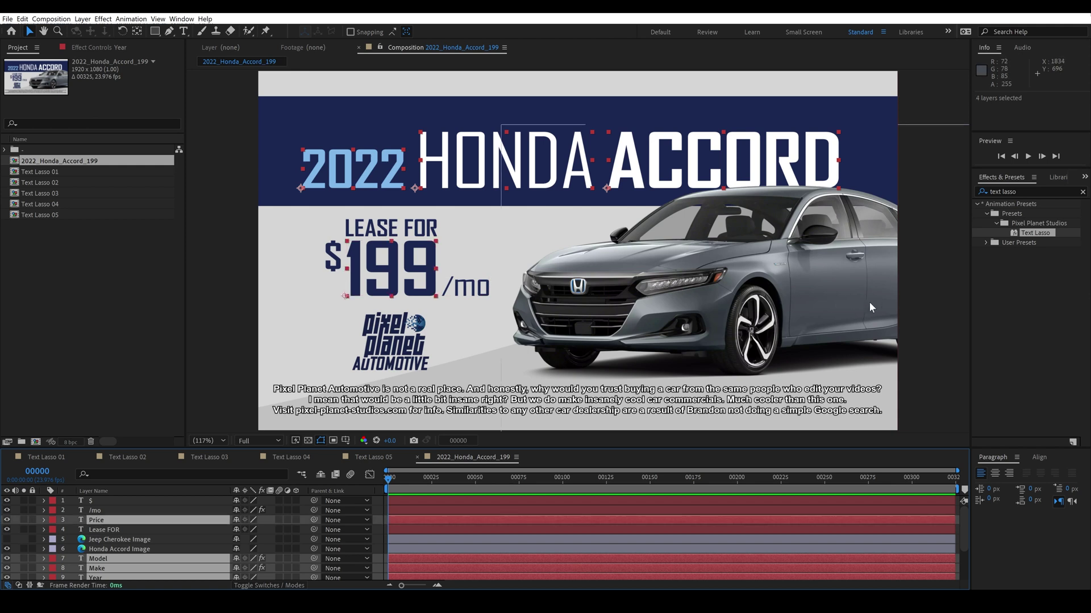
double_click(1031, 232)
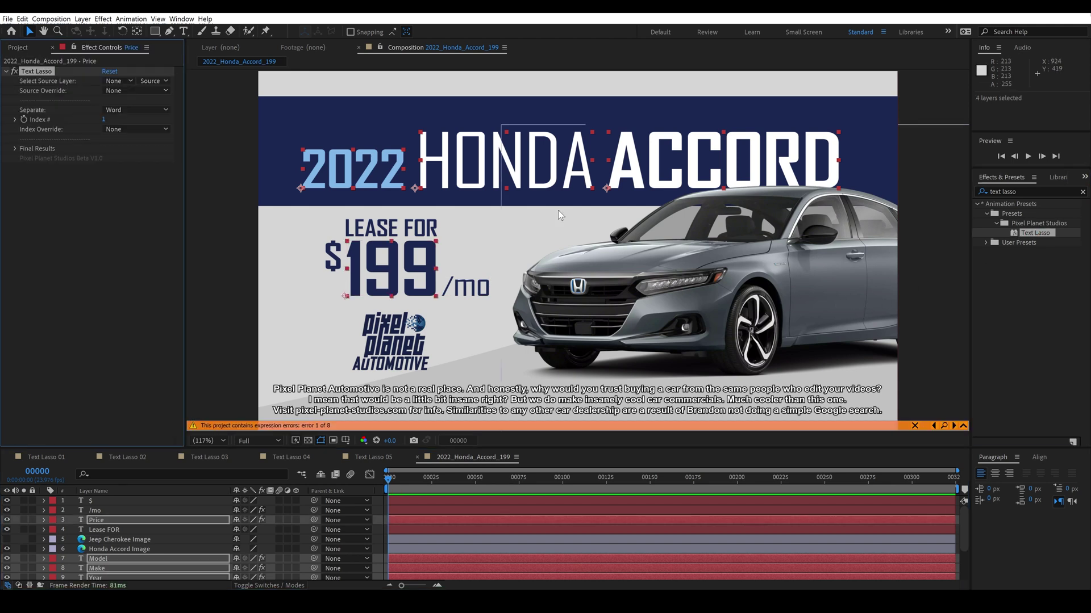
Step: Set the Year layer's Text Lasso source to Comp Name split at Underscore, Index 1
click(97, 576)
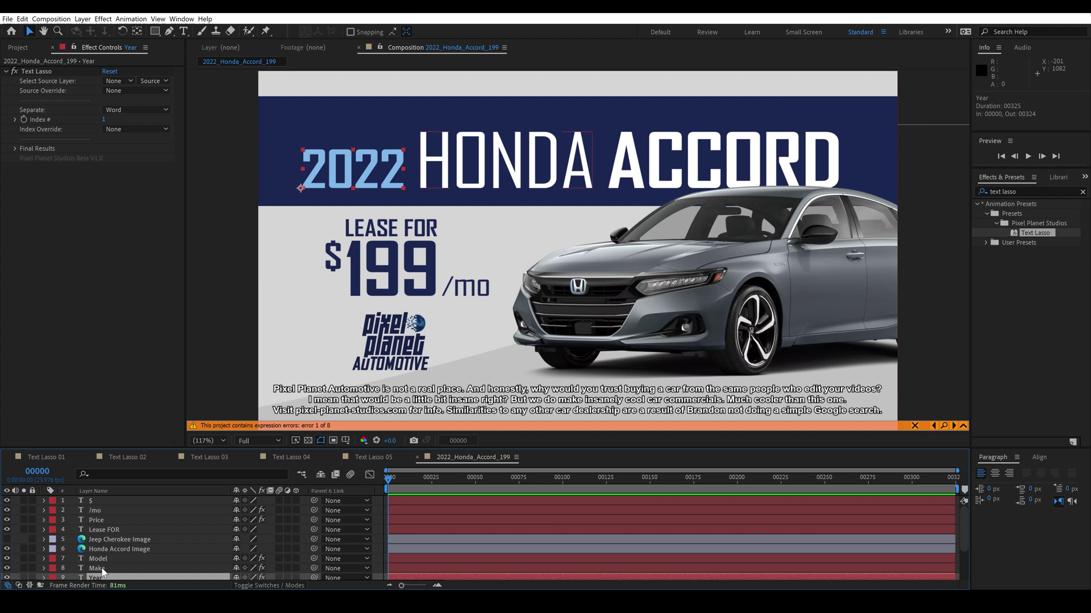
click(114, 91)
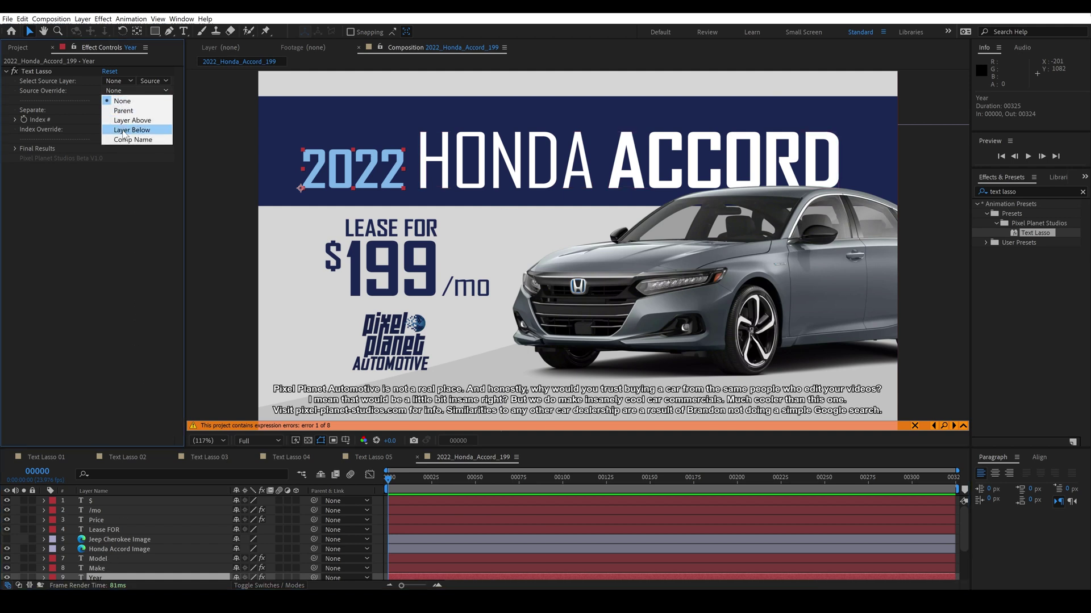
click(116, 140)
click(121, 111)
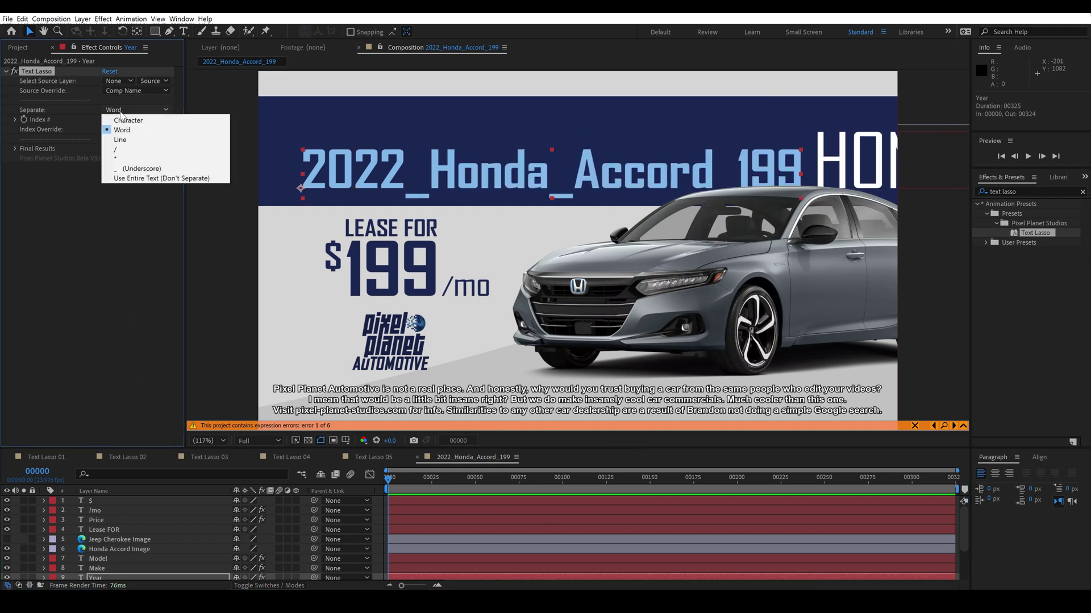
click(125, 165)
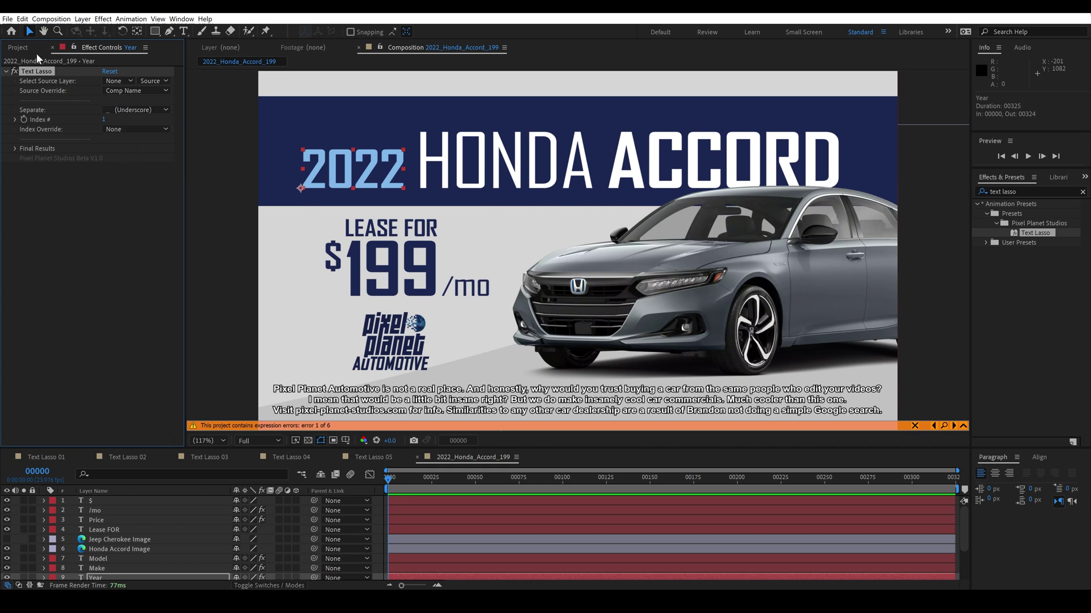
click(17, 49)
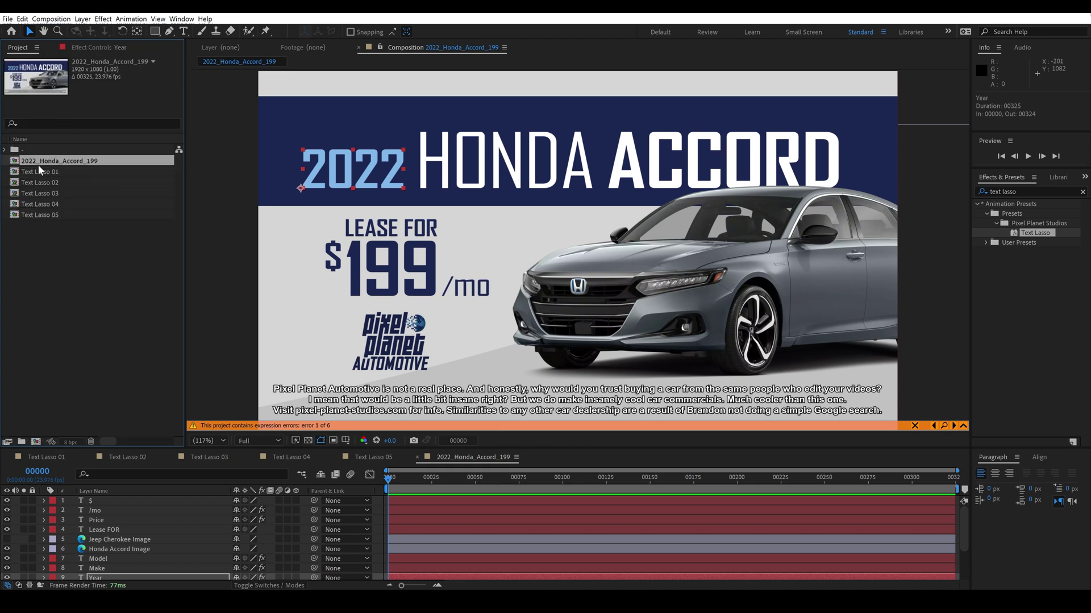
Step: Give Make, Model and Price the comp-name lasso settings with Index # 2, 3 and 4
click(94, 48)
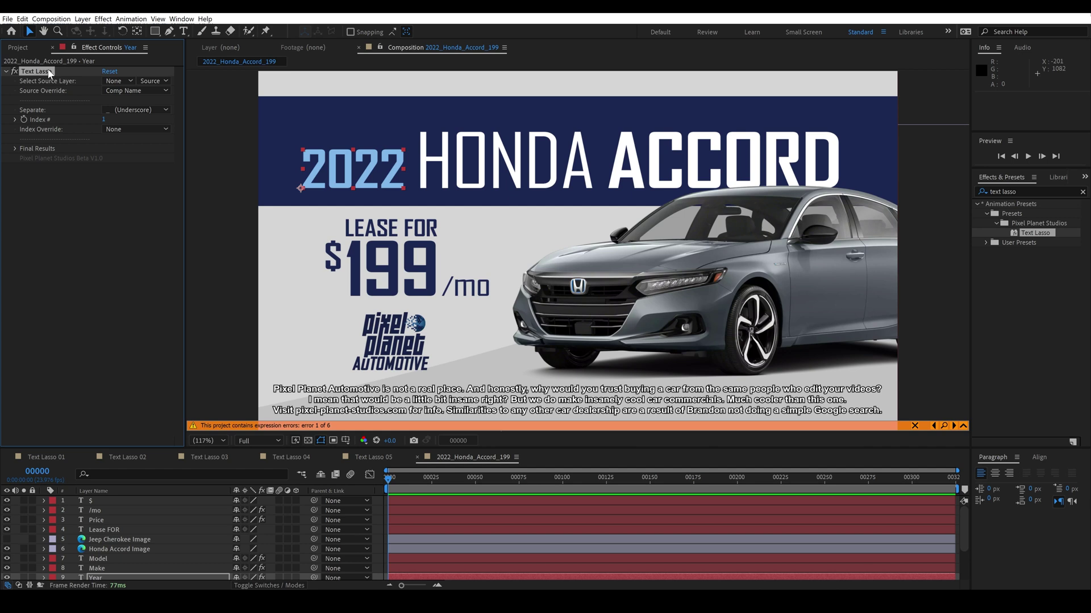
click(500, 165)
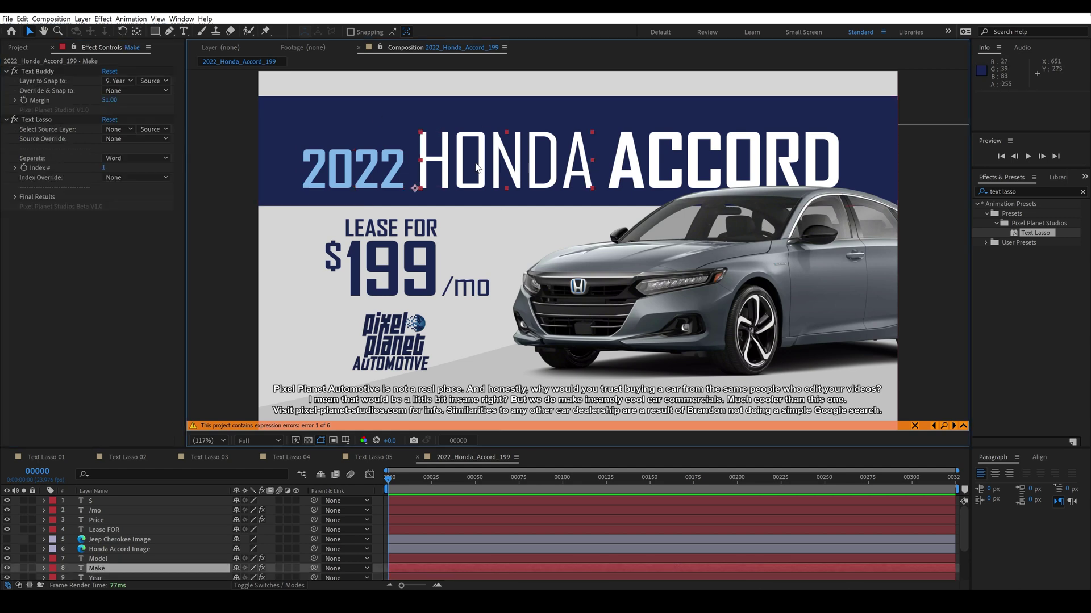
click(36, 116)
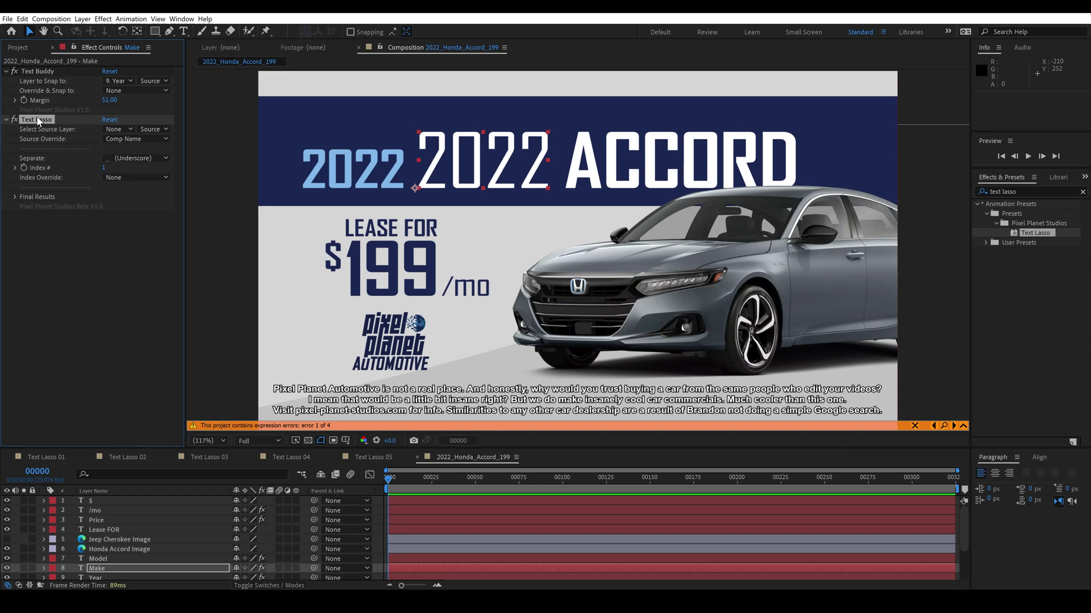
drag(104, 168, 108, 170)
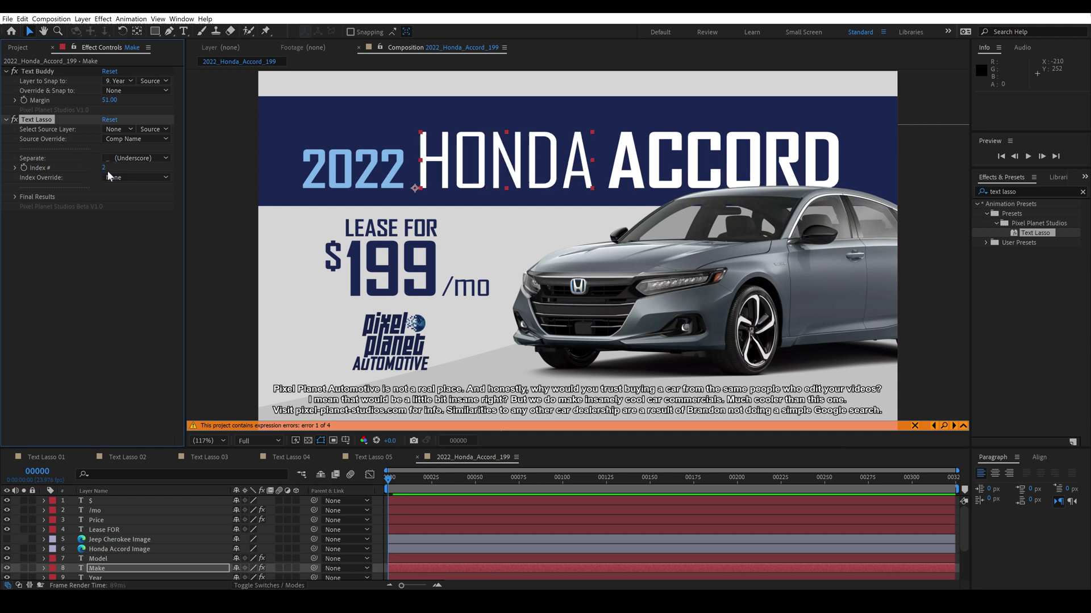
click(94, 559)
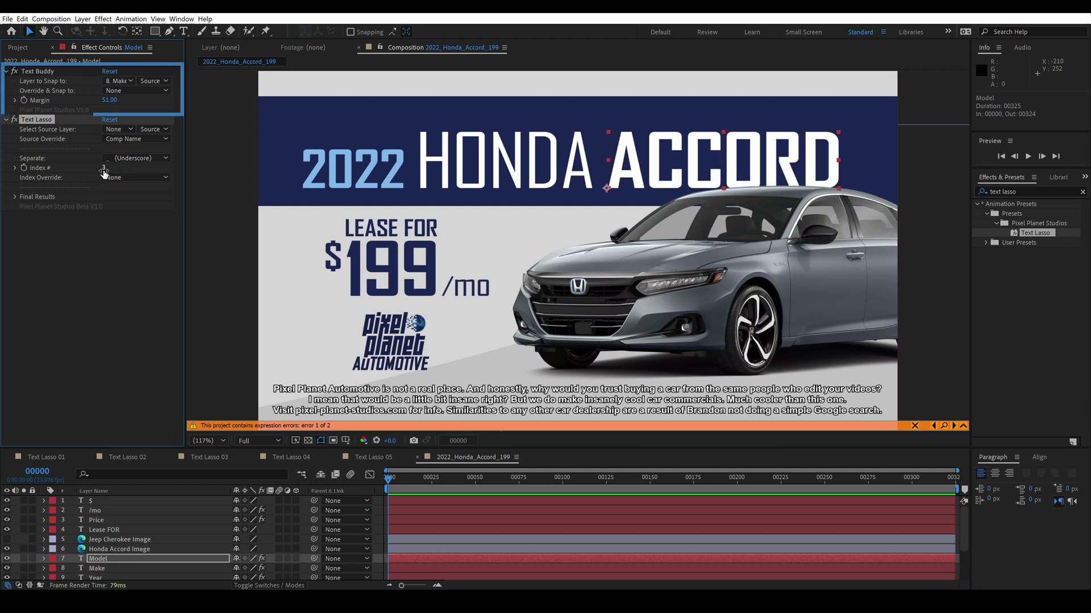
click(366, 266)
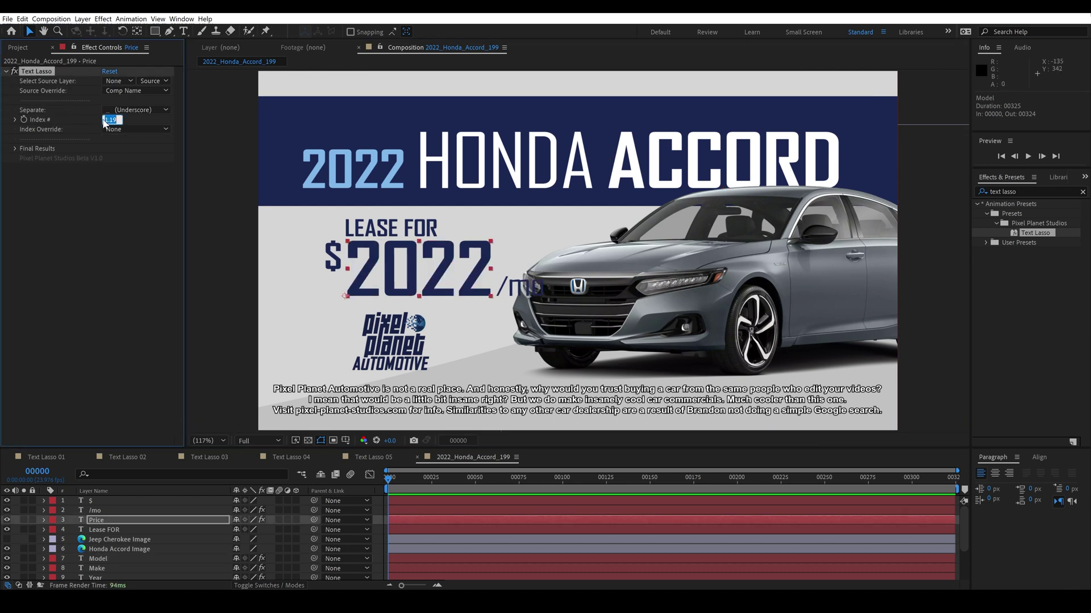
click(104, 119)
text(4)
key(Return)
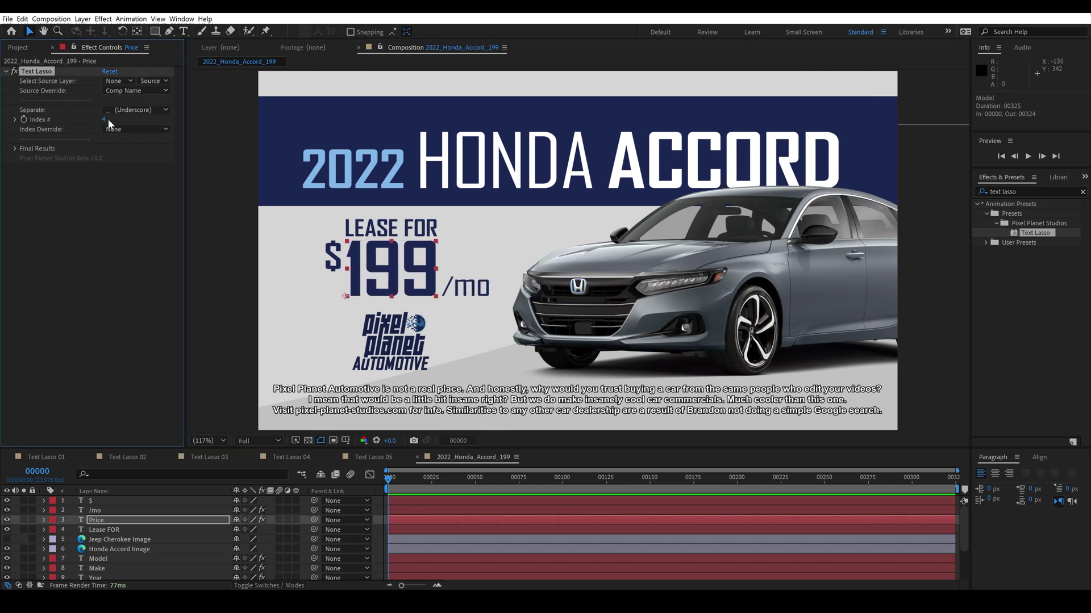
Step: Duplicate the ad comp, rename it 2022_Honda_Accord_205, and open it showing $205/mo
click(23, 48)
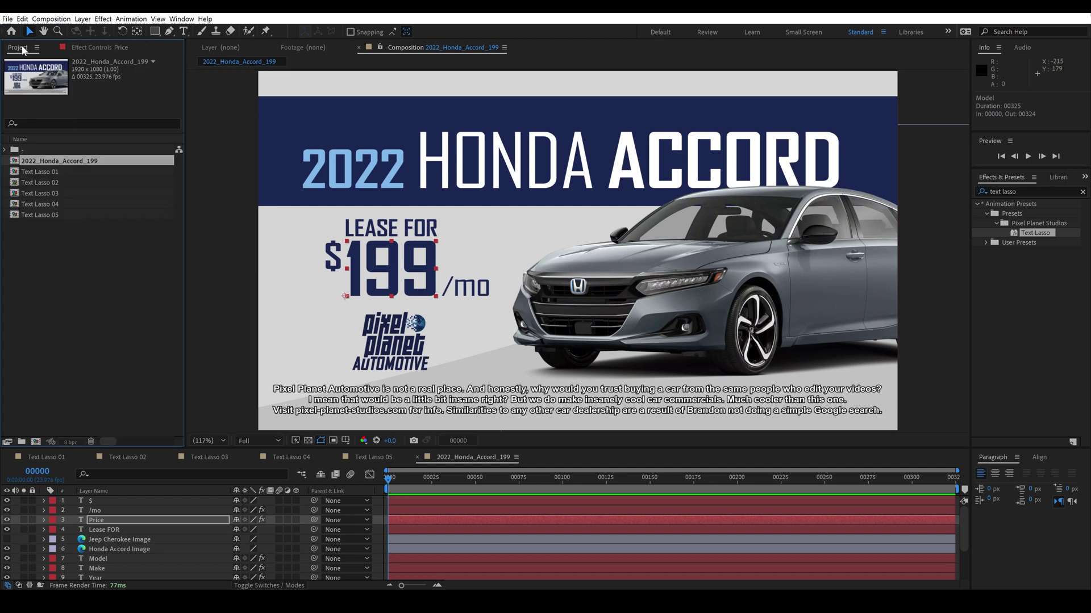
key(ctrl+d)
key(Return)
click(107, 171)
key(BackSpace)
key(Return)
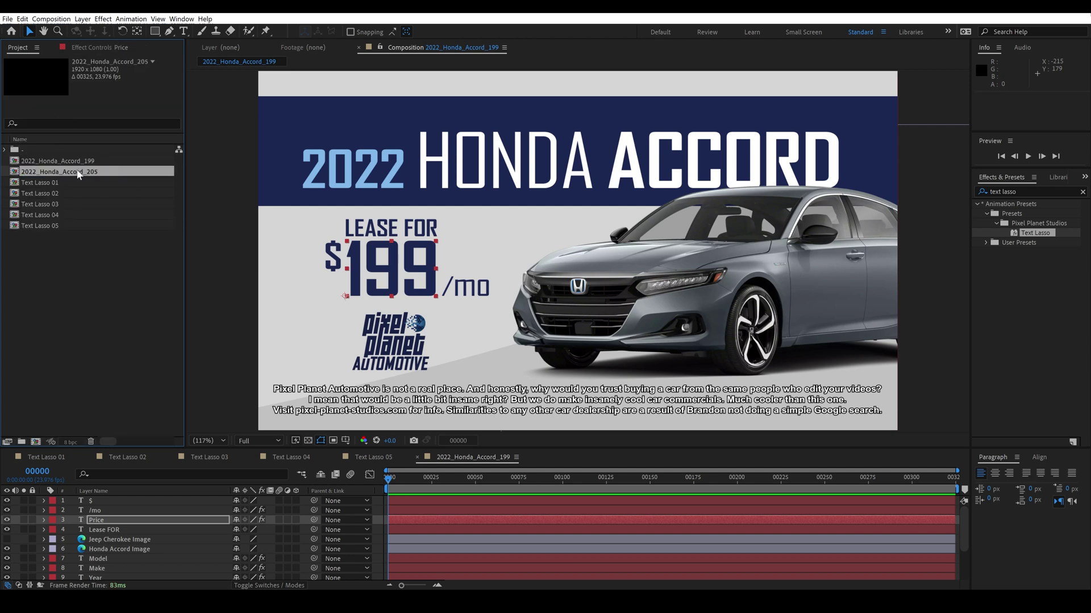
double_click(79, 173)
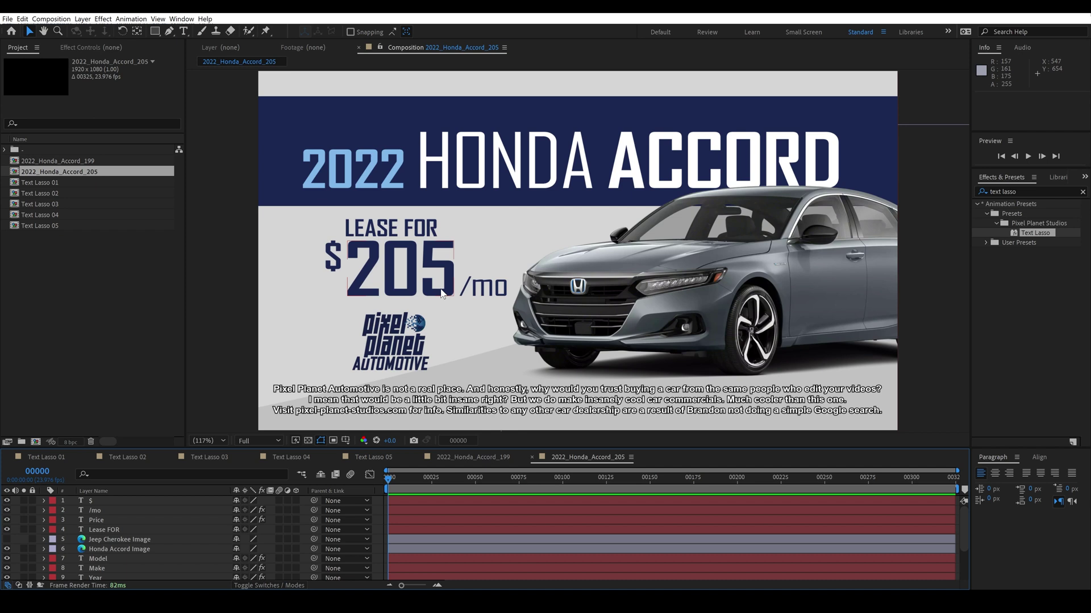
Step: Duplicate 2022_Honda_Accord_205 and name the copy 2021_Jeep_Cherokee_250
click(70, 175)
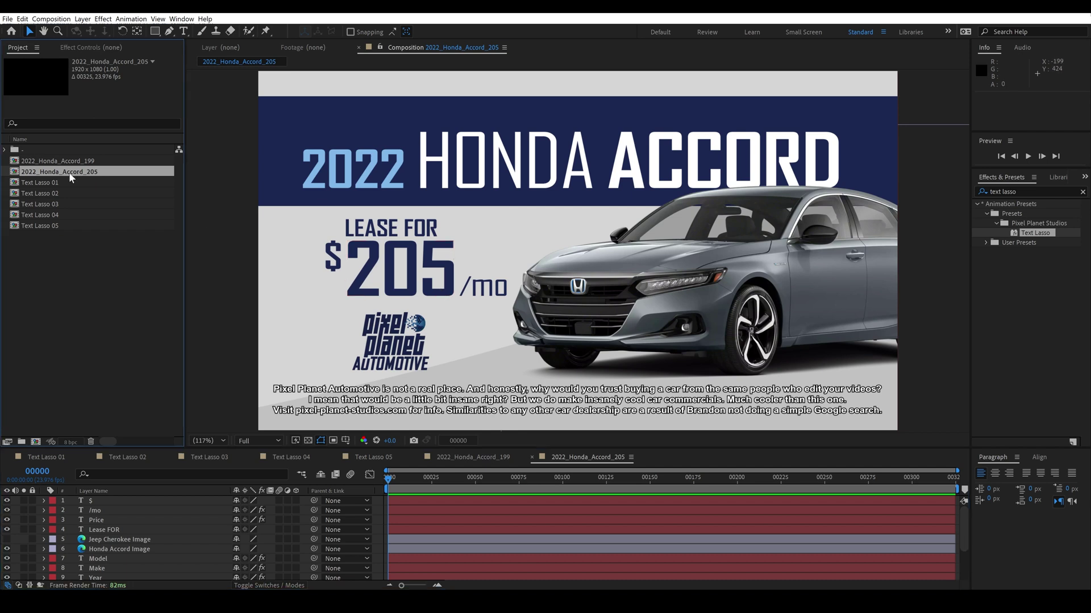
key(ctrl+d)
key(Return)
text(2021_Jeep_Cherokee_250)
Step: Confirm the 2021_Jeep_Cherokee_250 name, show the Jeep Cherokee image, hide the Honda Accord image, then go to Text Lasso 04
key(Return)
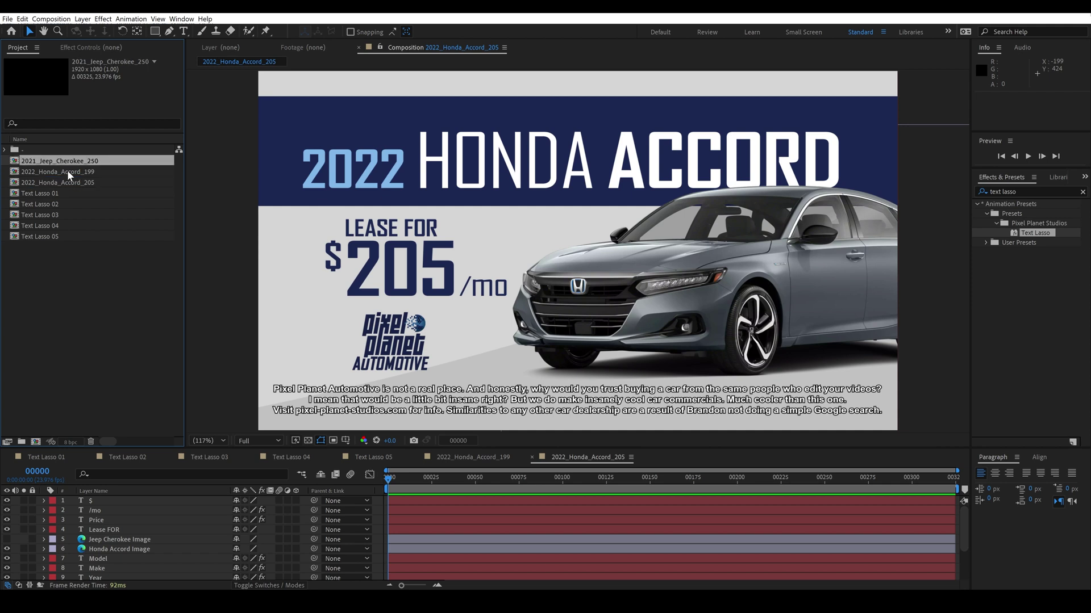
double_click(79, 160)
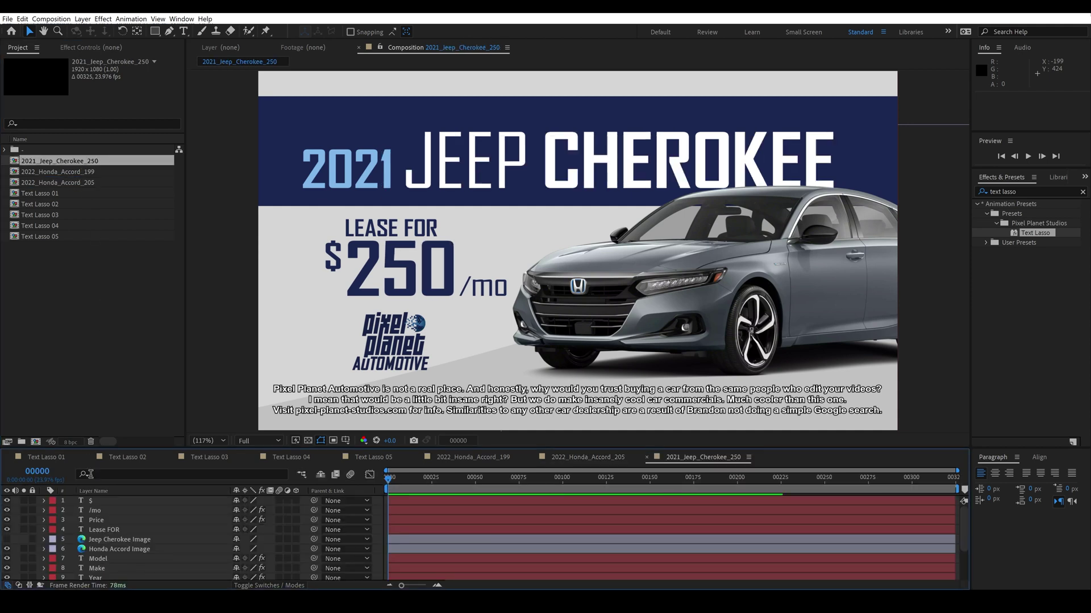
click(7, 539)
click(6, 549)
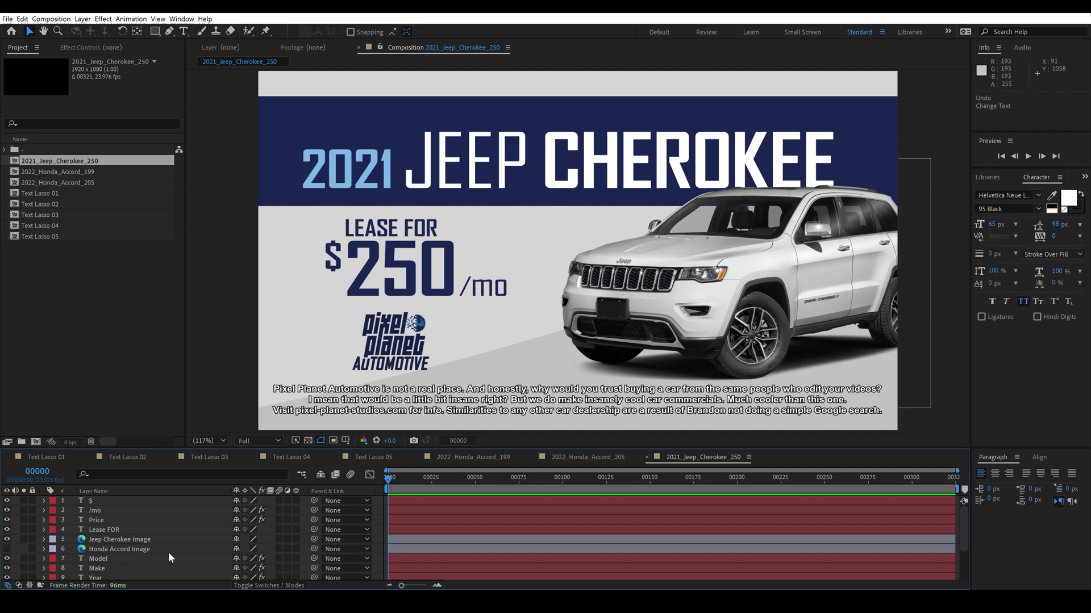
click(305, 457)
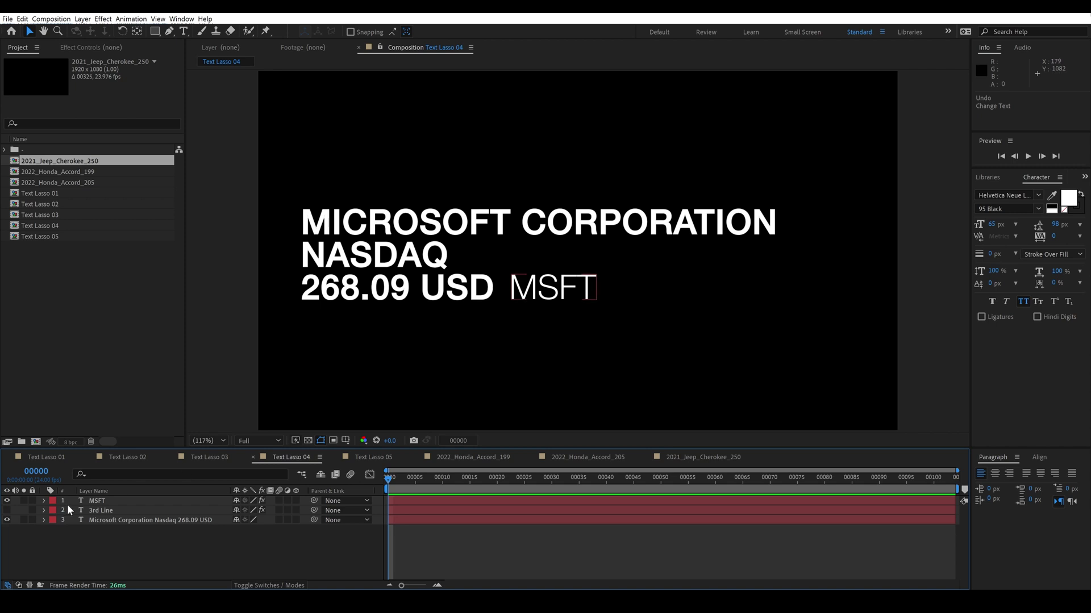
Step: Verify the hidden 3rd Line lasso isolates 268.09 USD, then select the MSFT text layer
click(104, 509)
click(91, 47)
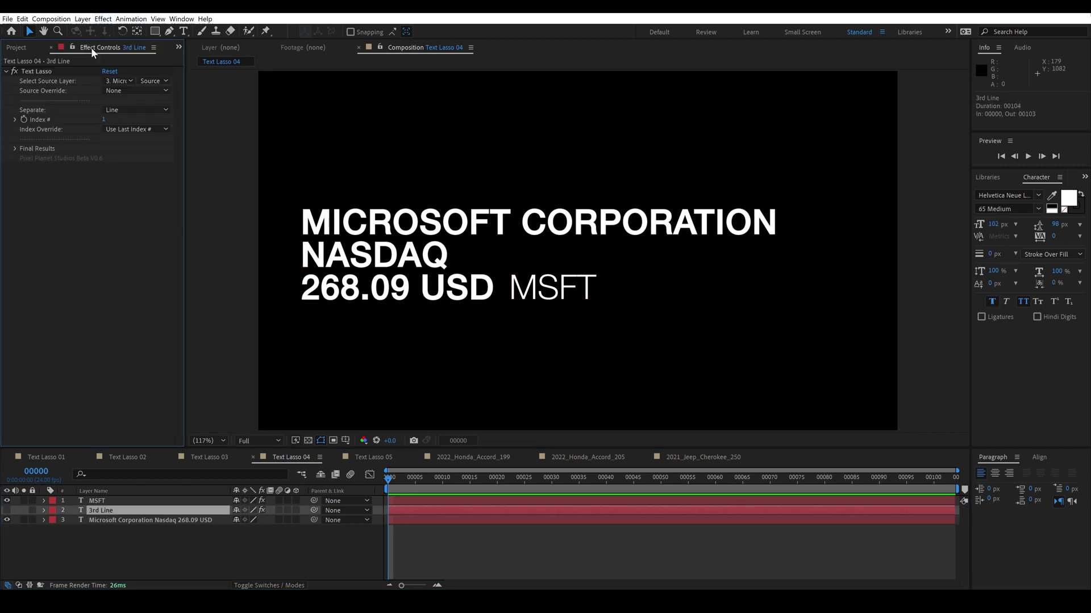
click(7, 510)
click(24, 511)
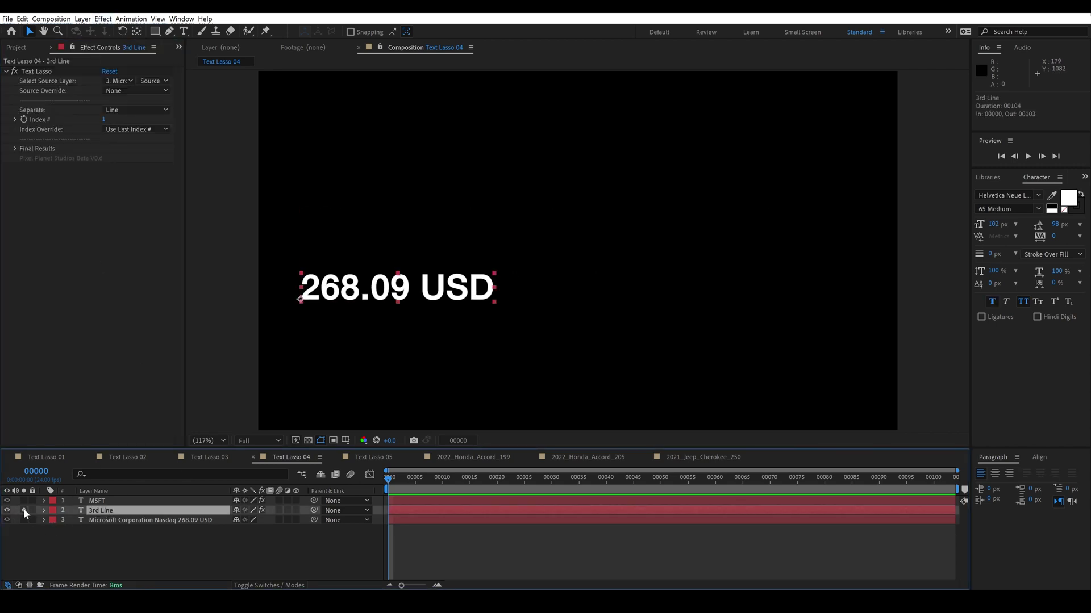
click(23, 511)
click(7, 510)
click(96, 502)
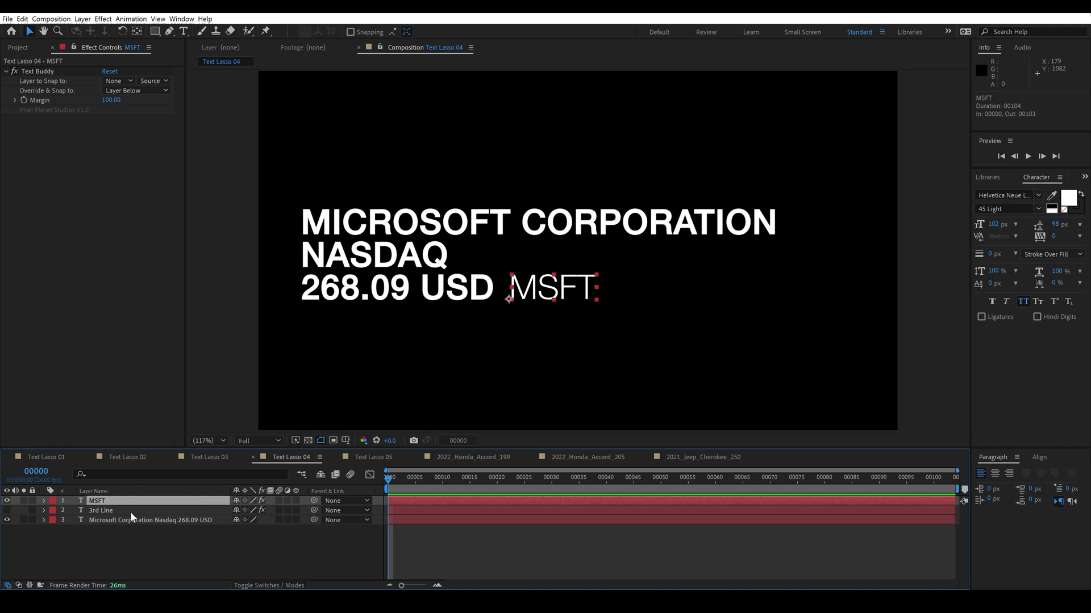
Step: In Text Lasso 05, retype the top input text as a first name followed by MAKES/COOL/VIDEOS
click(360, 458)
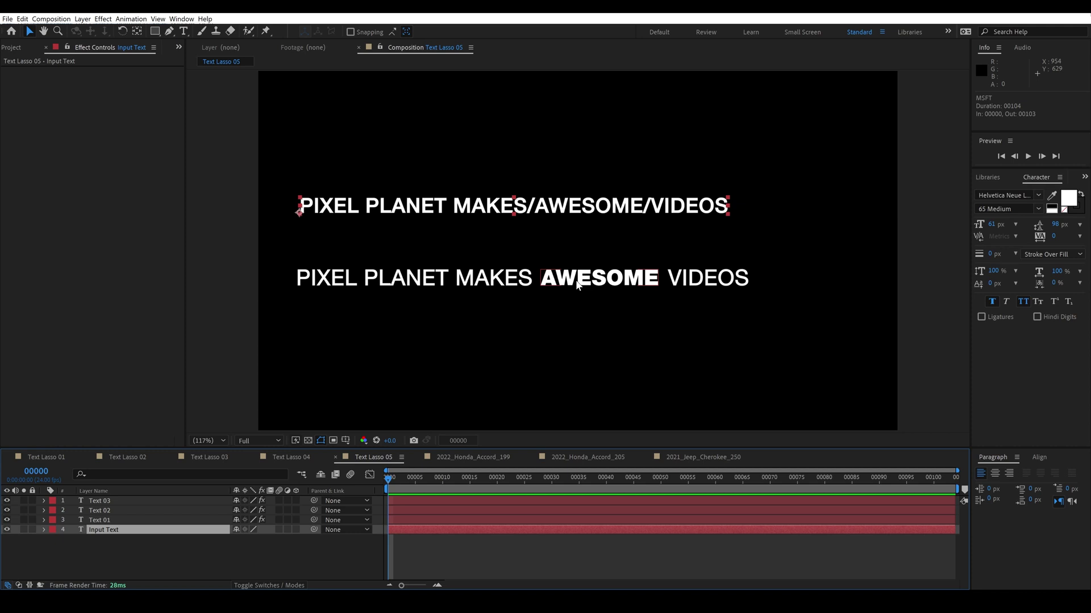
double_click(495, 206)
text(BR)
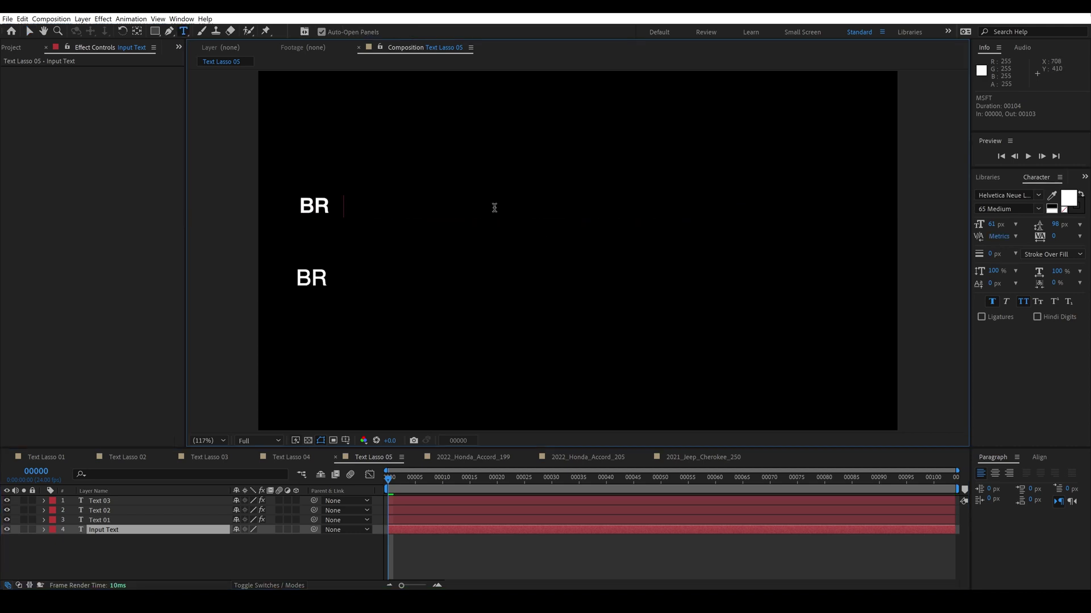
text(ANDON MAKES/COOL)
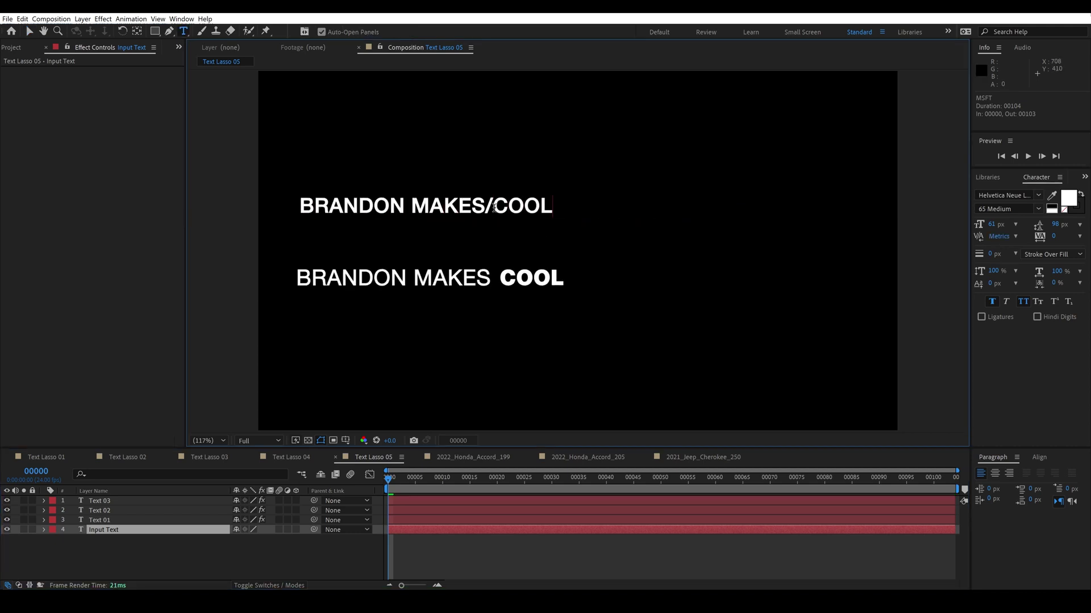
text(/VIDEOS)
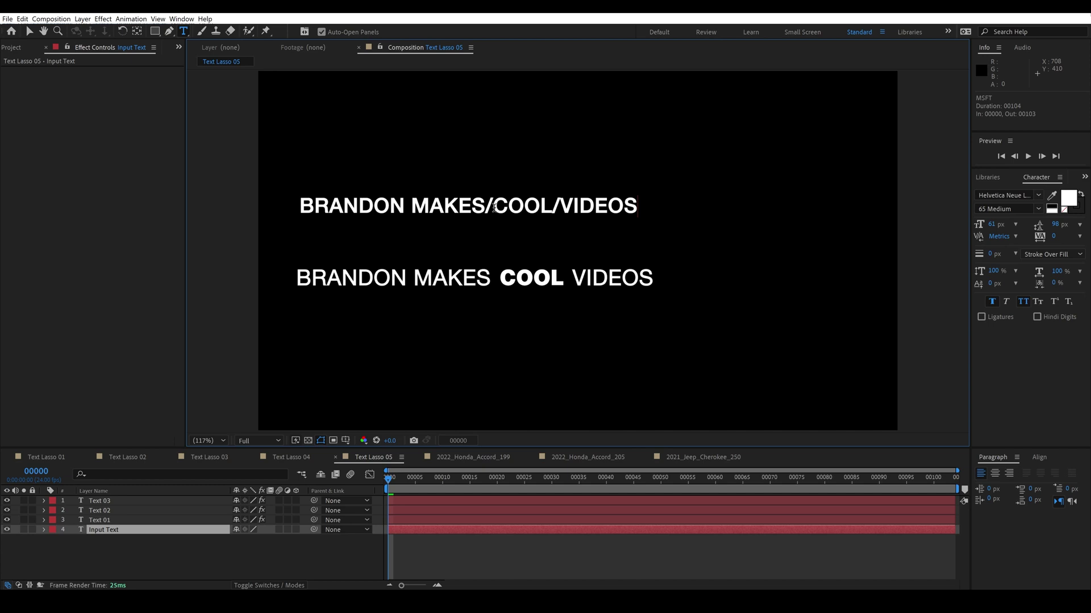